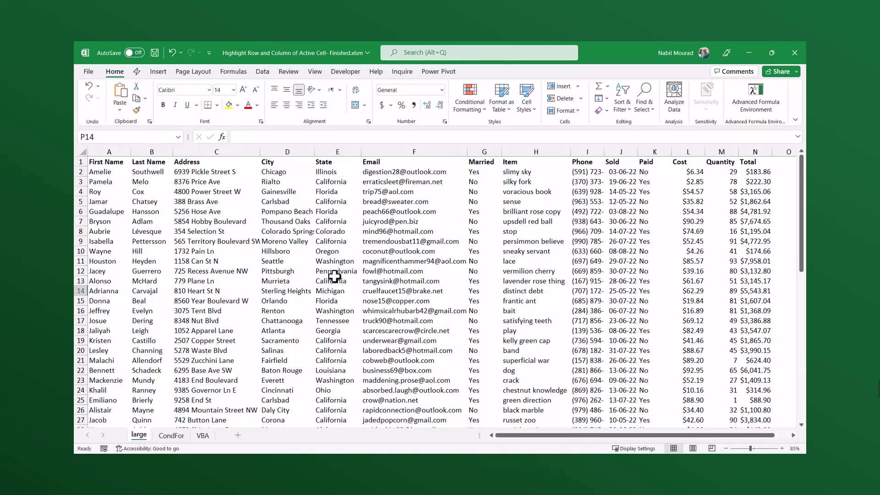
Step: Select cells E13, H16, K7 and an empty cell to preview the finished highlighting
{"action": "left_click", "coordinate": [334, 280]}
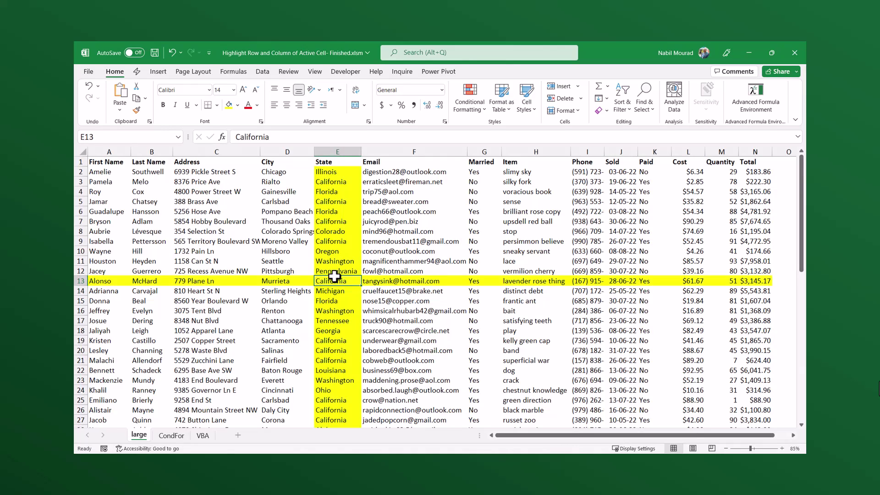
{"action": "left_click", "coordinate": [543, 311]}
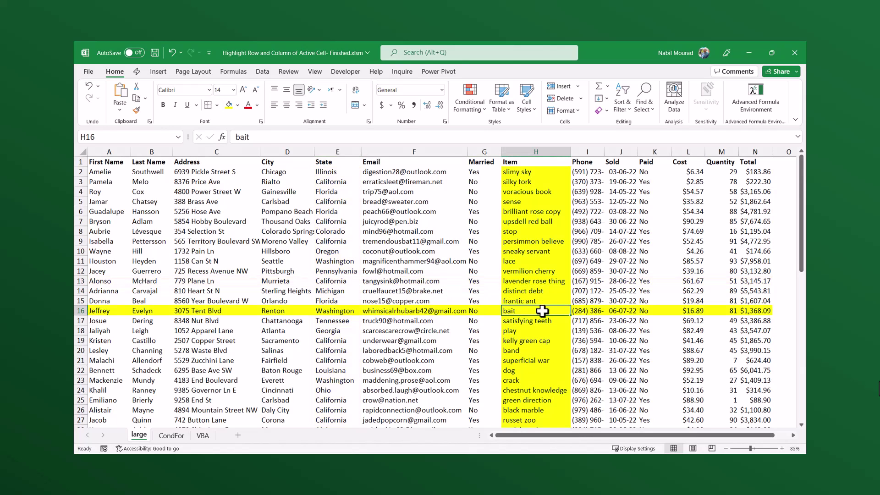
{"action": "left_click", "coordinate": [639, 220]}
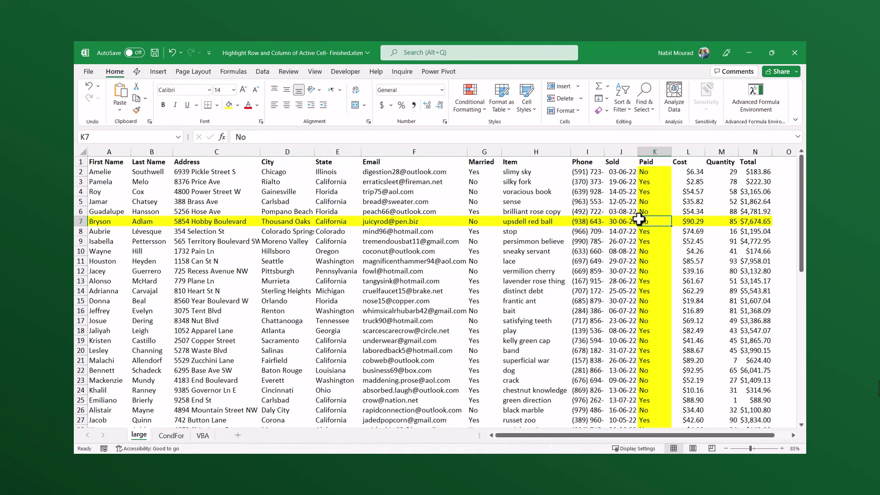
{"action": "scroll", "coordinate": [660, 268], "scroll_direction": "right", "scroll_amount": 3}
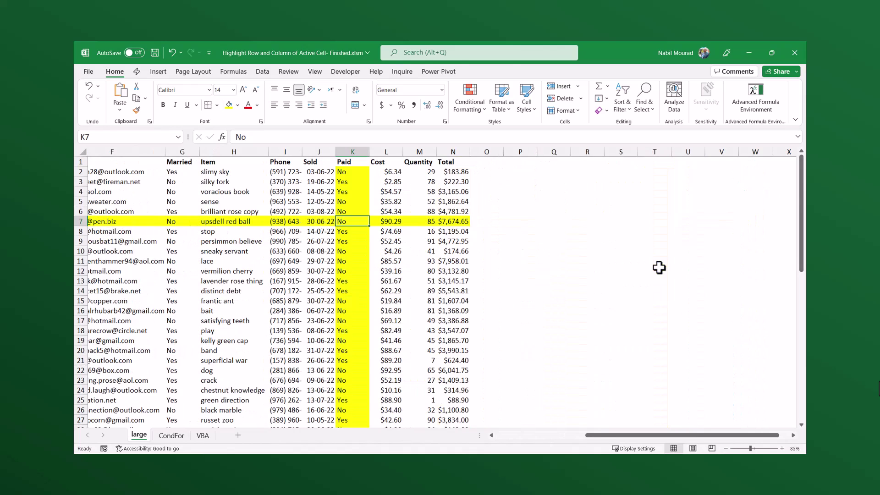
{"action": "left_click", "coordinate": [543, 259]}
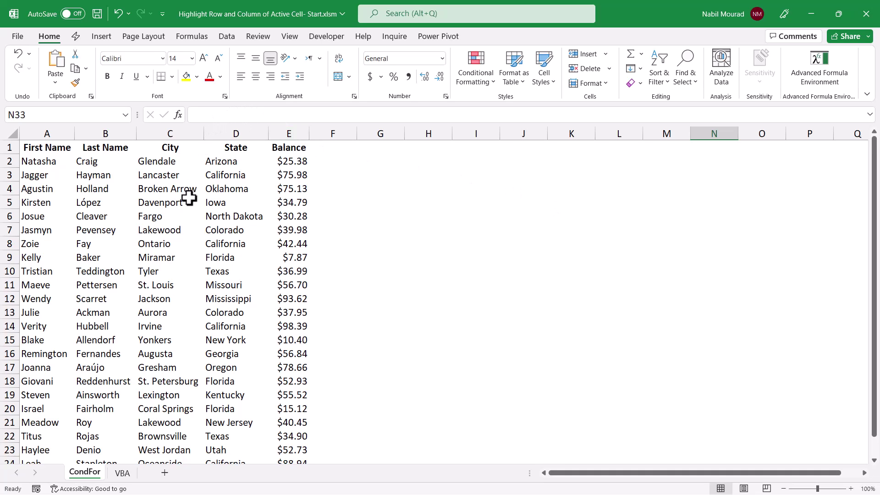
Step: On the CondFor sheet, select cells C8 and B12, then empty cell G4
{"action": "left_click", "coordinate": [162, 244]}
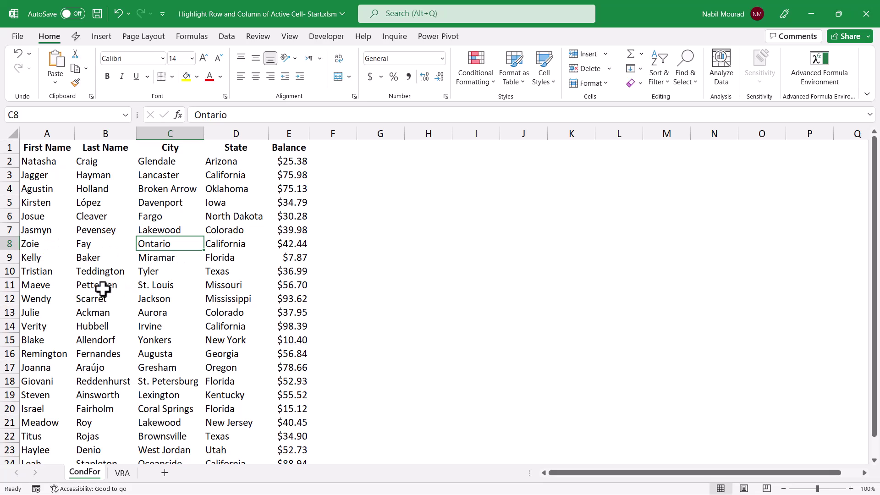
{"action": "left_click", "coordinate": [92, 302]}
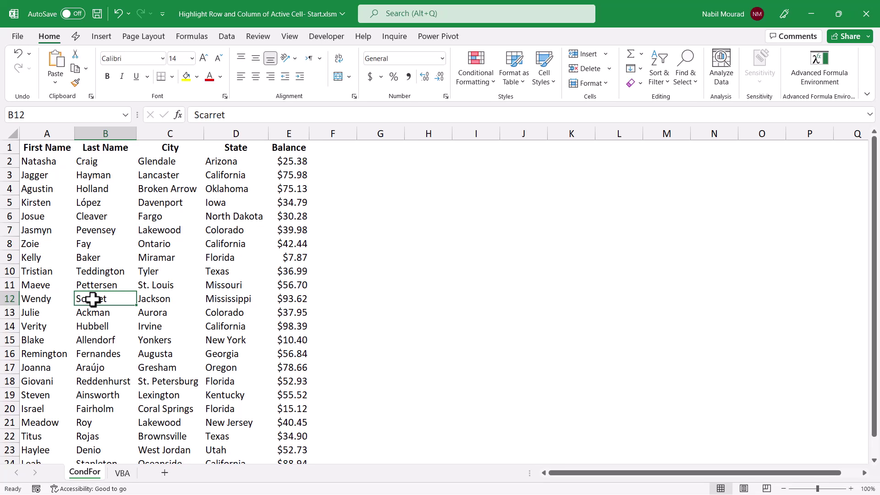
{"action": "left_click", "coordinate": [384, 184]}
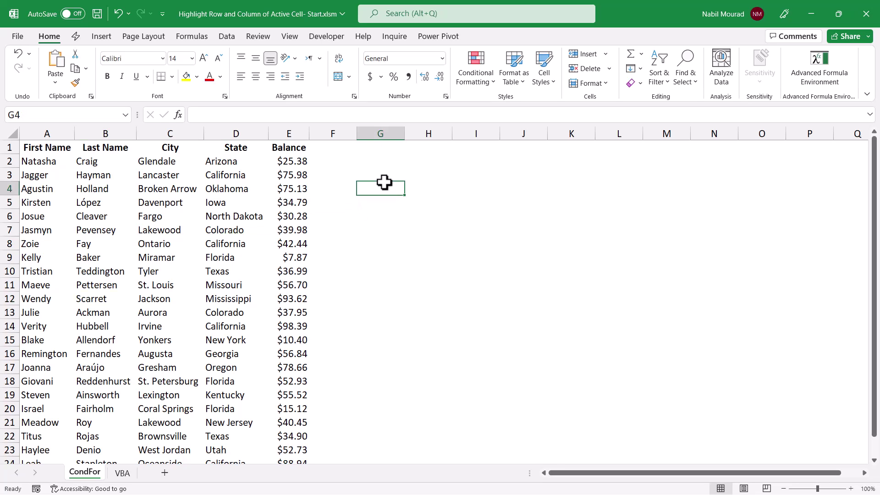
Step: Enter =CELL("row") in G4 to show the active cell's row number
{"action": "type", "text": "=cell"}
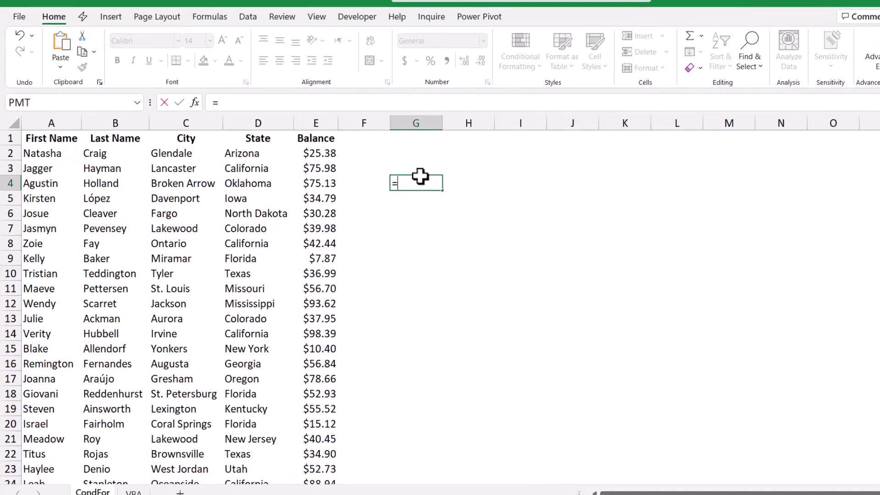
{"action": "key", "text": "Tab"}
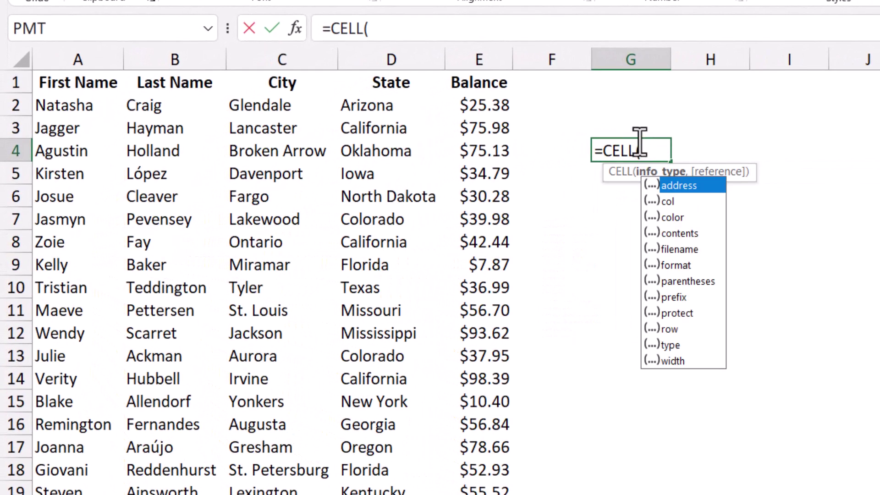
{"action": "left_click", "coordinate": [671, 328]}
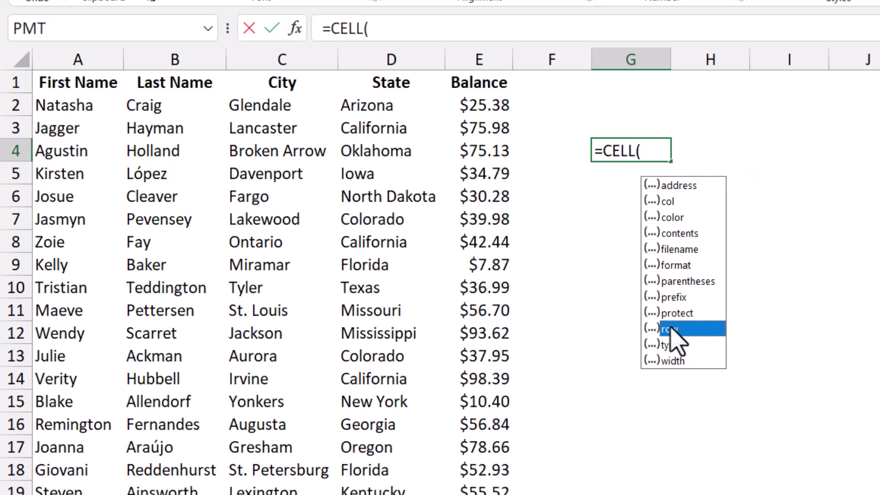
{"action": "double_click", "coordinate": [670, 328]}
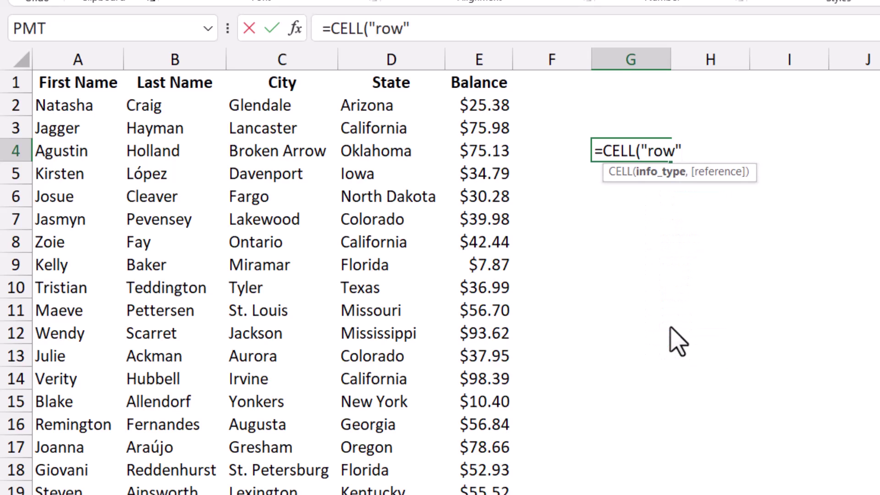
{"action": "type", "text": ")"}
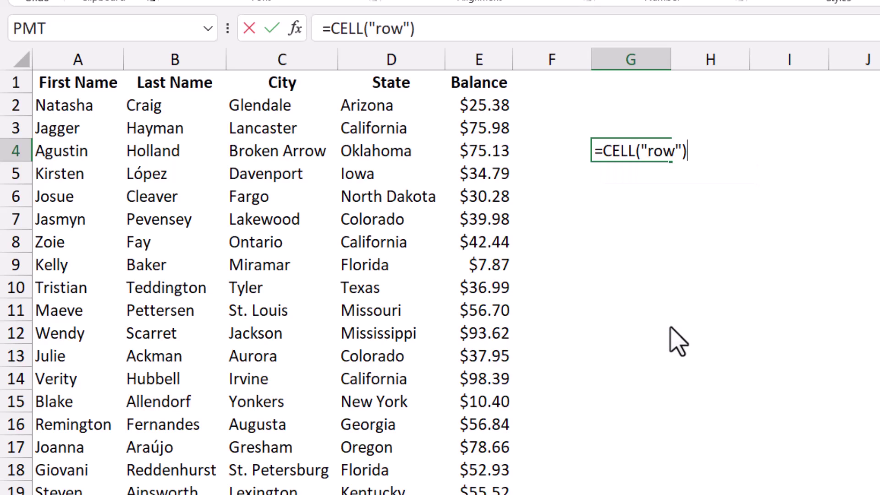
{"action": "key", "text": "ctrl+Return"}
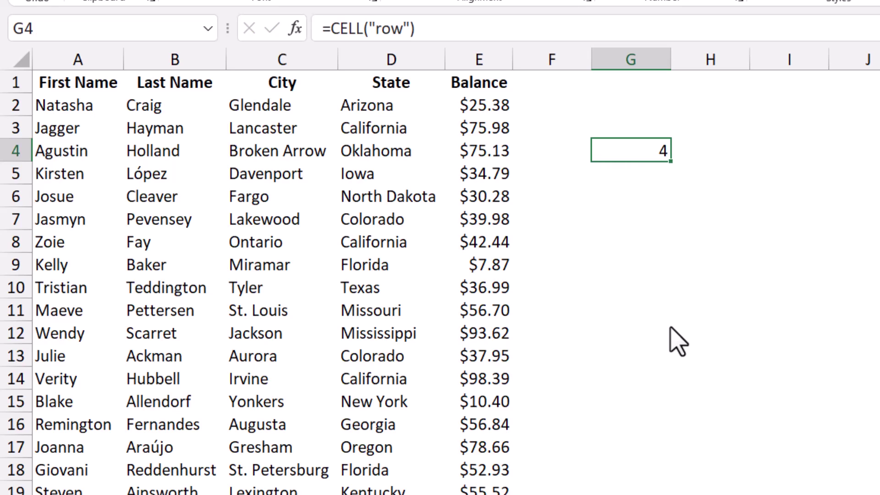
Step: Enter =CELL("col") in H4 to show the active cell's column number
{"action": "key", "text": "Right"}
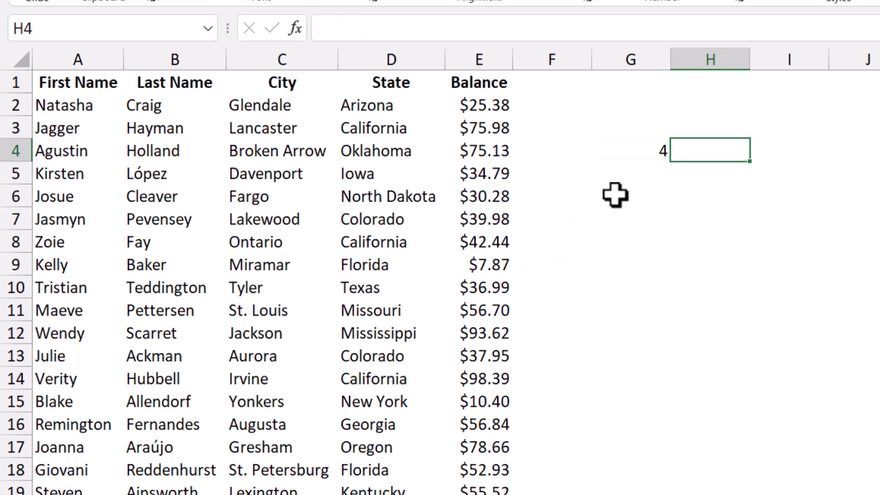
{"action": "type", "text": "=cel"}
{"action": "key", "text": "Tab"}
{"action": "left_click", "coordinate": [761, 202]}
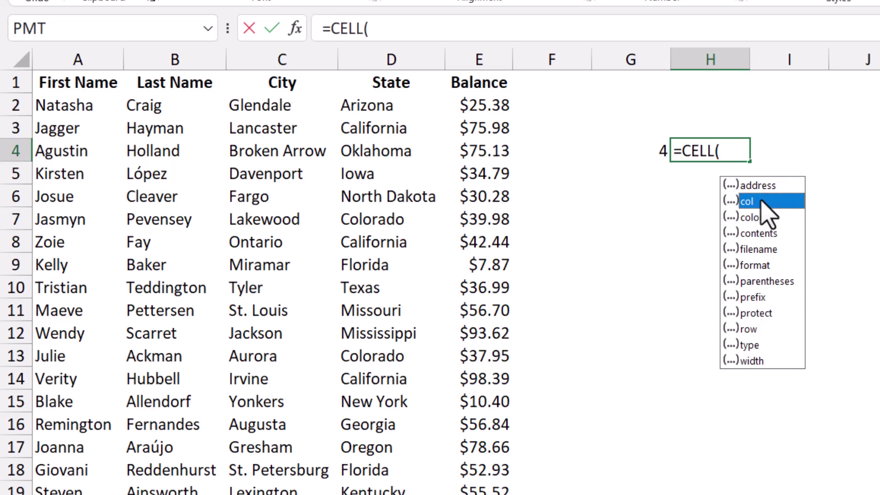
{"action": "double_click", "coordinate": [761, 202]}
{"action": "type", "text": ")"}
{"action": "key", "text": "ctrl+Return"}
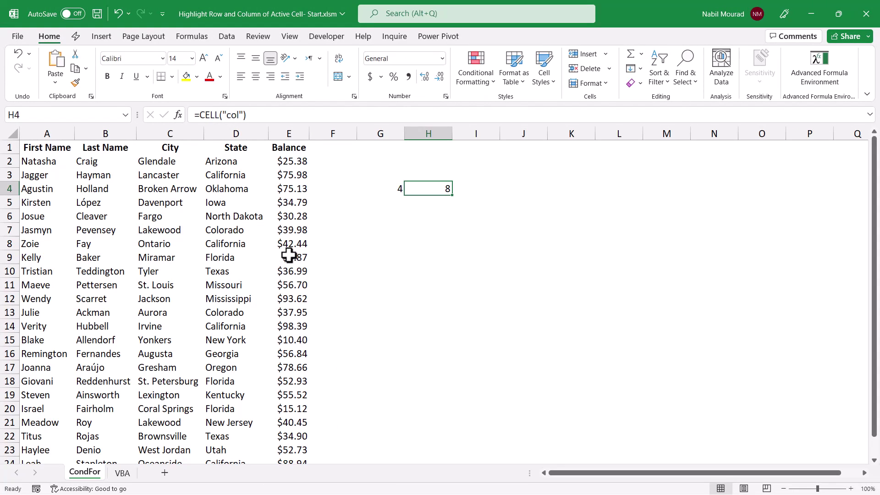
Step: Select Balance cell E10 and recalculate with F9 so G4 and H4 read 10 and 5
{"action": "left_click", "coordinate": [293, 274]}
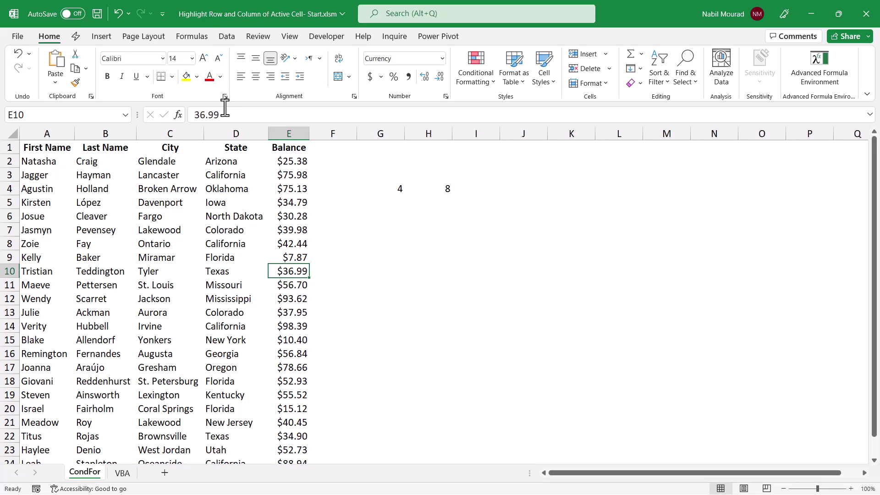
{"action": "left_click", "coordinate": [203, 36]}
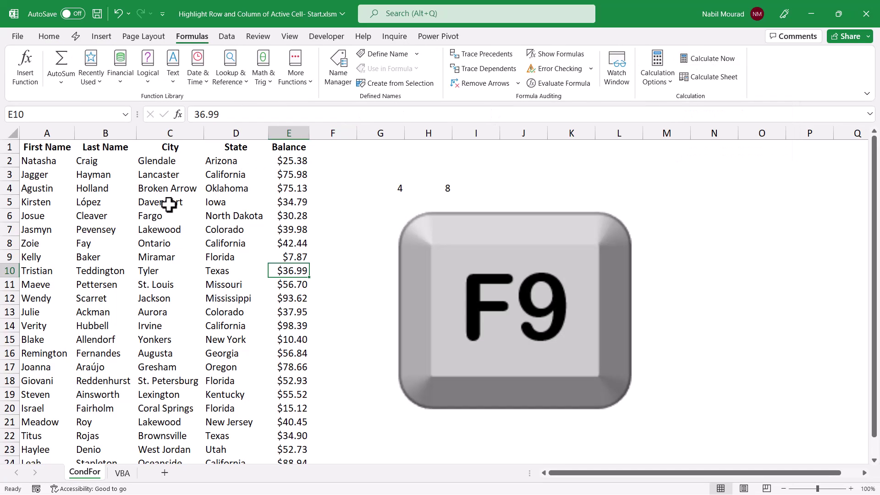
{"action": "key", "text": "F9"}
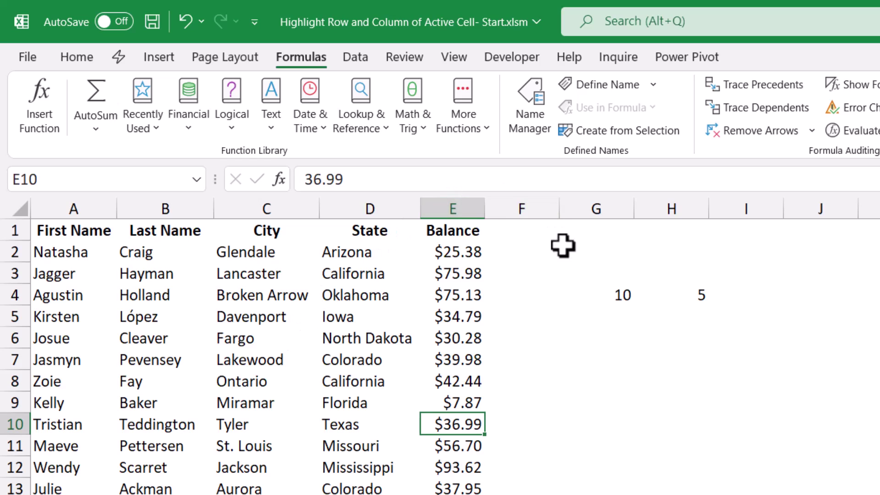
{"action": "left_click", "coordinate": [621, 338]}
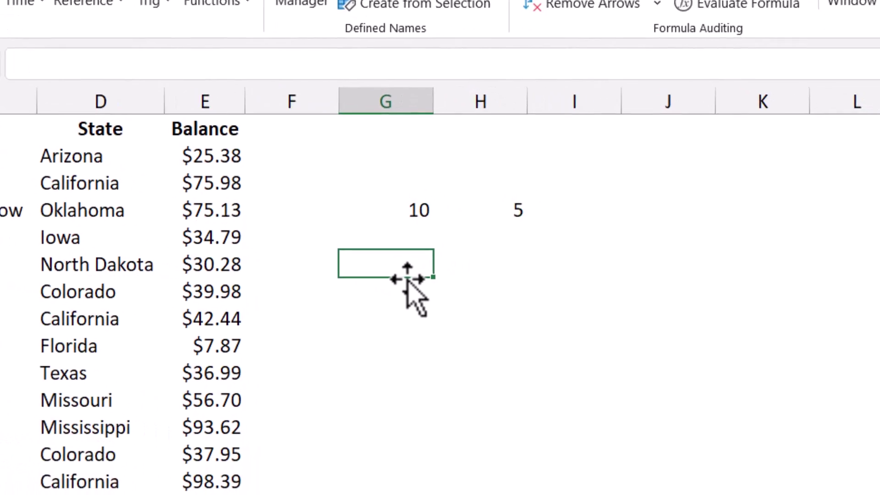
Step: Enter =OR(CELL("col")=COLUMN(),CELL("row")=ROW()) in G6 and copy its formula text
{"action": "type", "text": "=OR(CELL(\"col\")=COLUMN(),CELL(\"row\")=ROW())"}
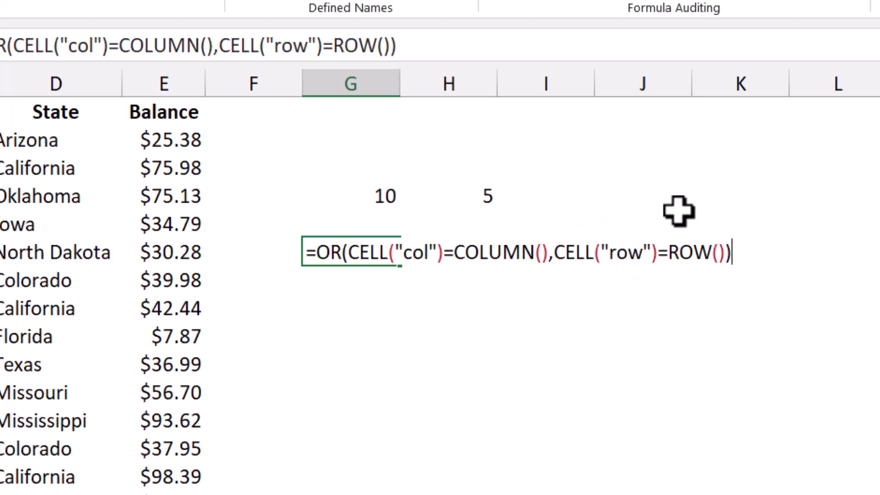
{"action": "key", "text": "ctrl+Return"}
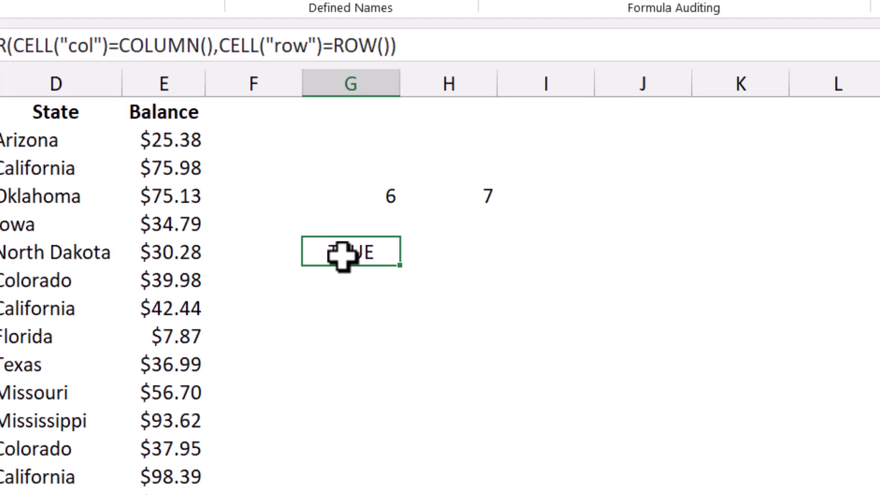
{"action": "left_click_drag", "start_coordinate": [623, 28], "coordinate": [189, 23]}
{"action": "key", "text": "ctrl+c"}
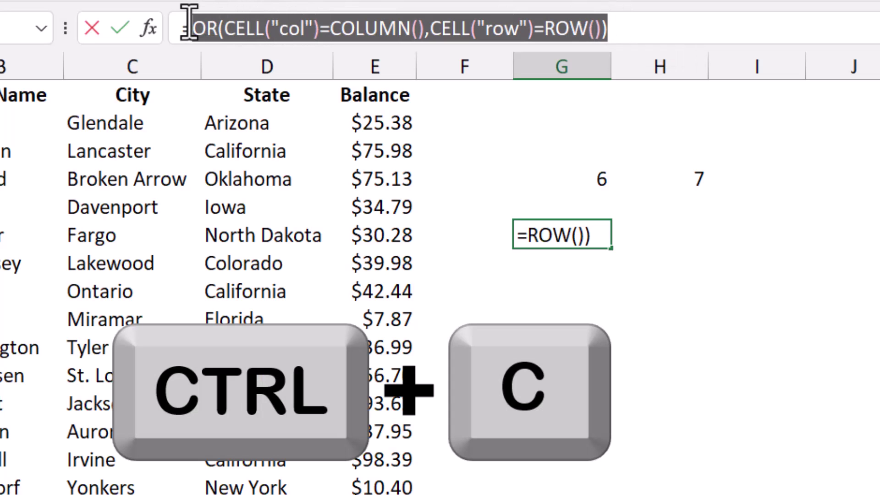
{"action": "key", "text": "Escape"}
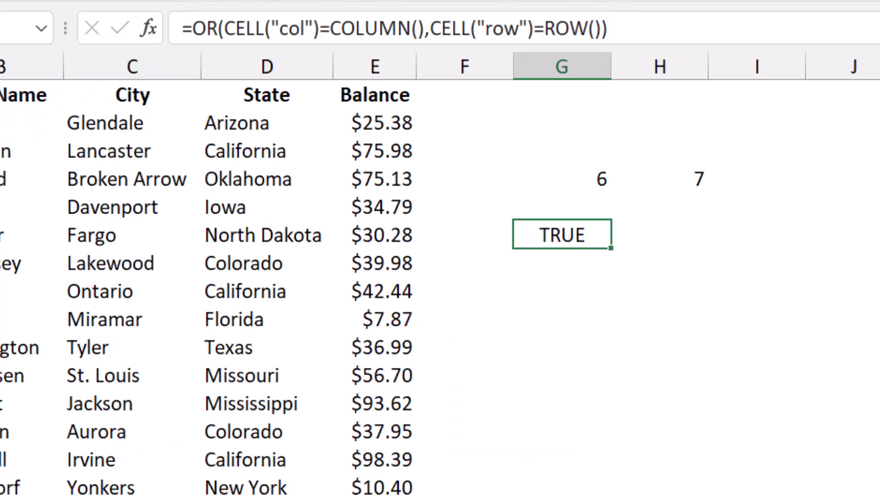
{"action": "left_click_drag", "start_coordinate": [43, 90], "coordinate": [373, 429]}
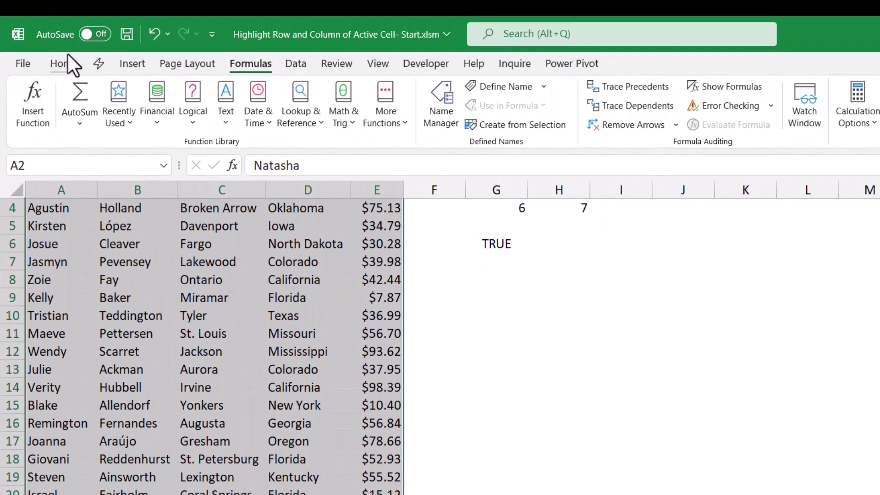
Step: Create a formula rule =OR(CELL("col")=COLUMN(),CELL("row")=ROW()) with yellow fill on A2:E25
{"action": "left_click", "coordinate": [59, 65]}
{"action": "left_click", "coordinate": [617, 119]}
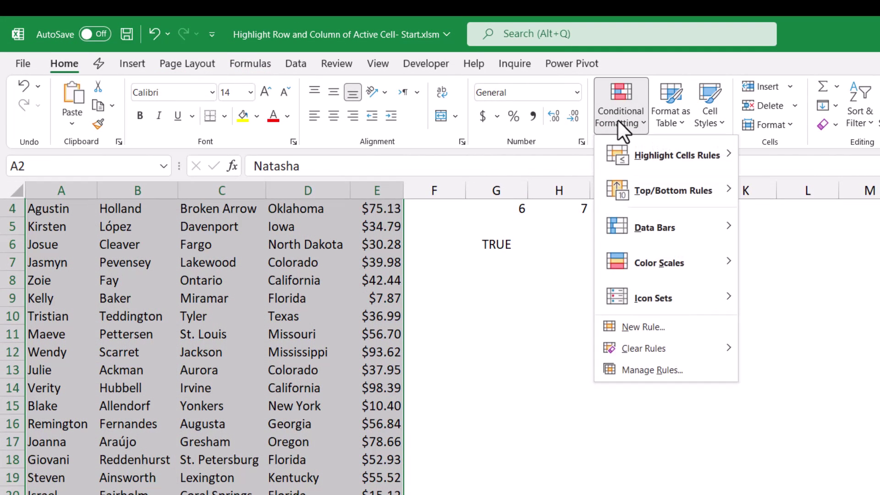
{"action": "left_click", "coordinate": [653, 326]}
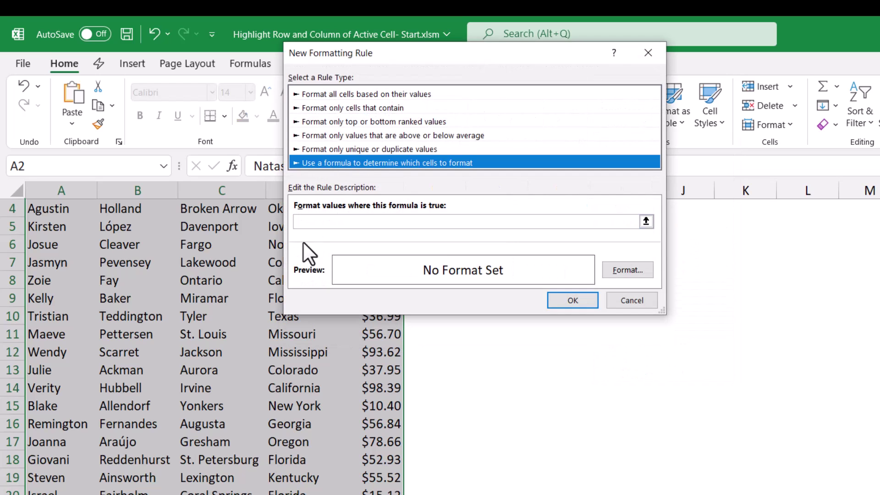
{"action": "left_click", "coordinate": [305, 221]}
{"action": "type", "text": "="}
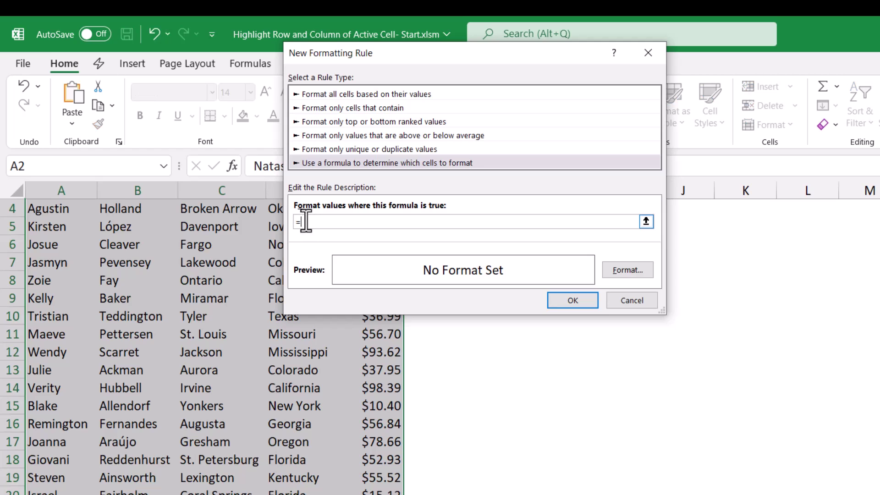
{"action": "key", "text": "ctrl+v"}
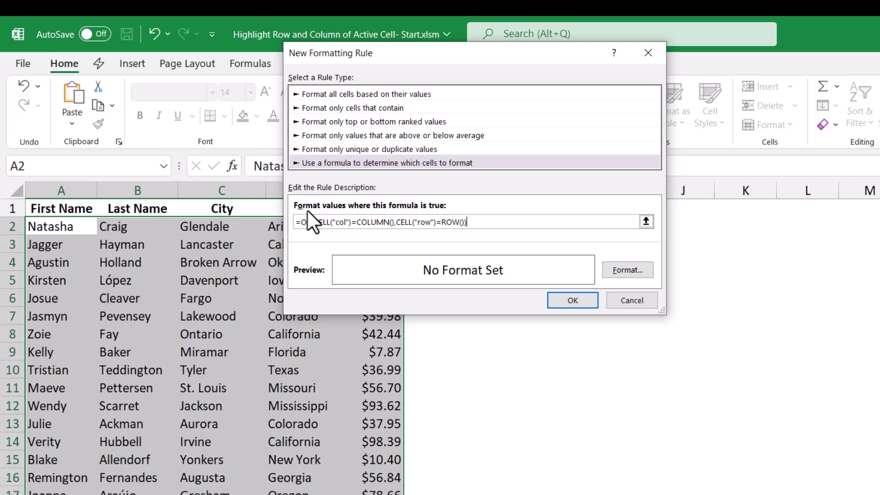
{"action": "left_click", "coordinate": [636, 268]}
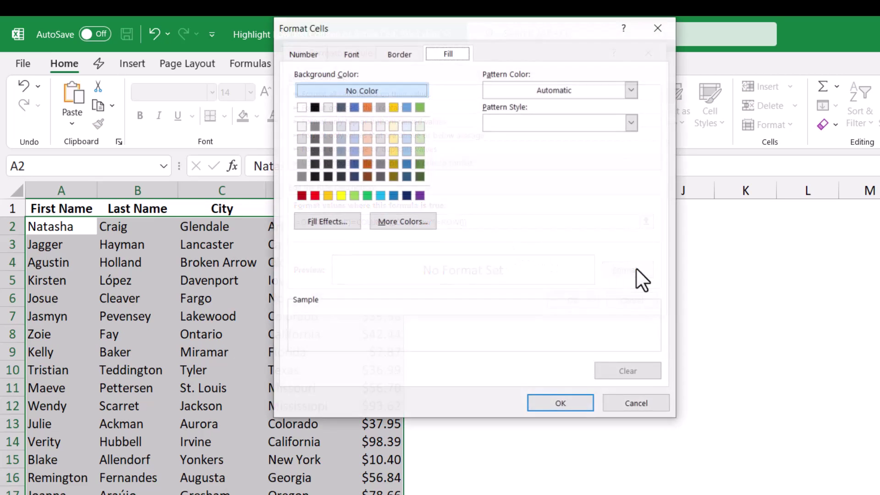
{"action": "left_click", "coordinate": [341, 196]}
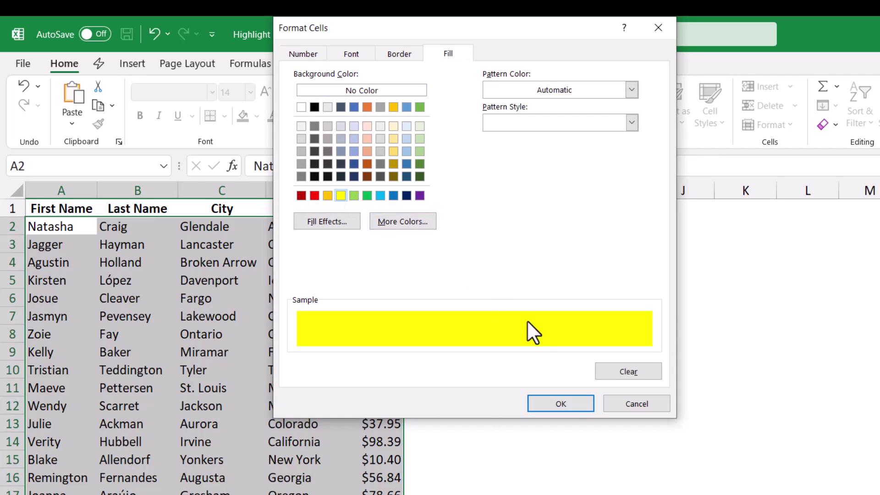
{"action": "left_click", "coordinate": [567, 397]}
{"action": "left_click", "coordinate": [571, 296]}
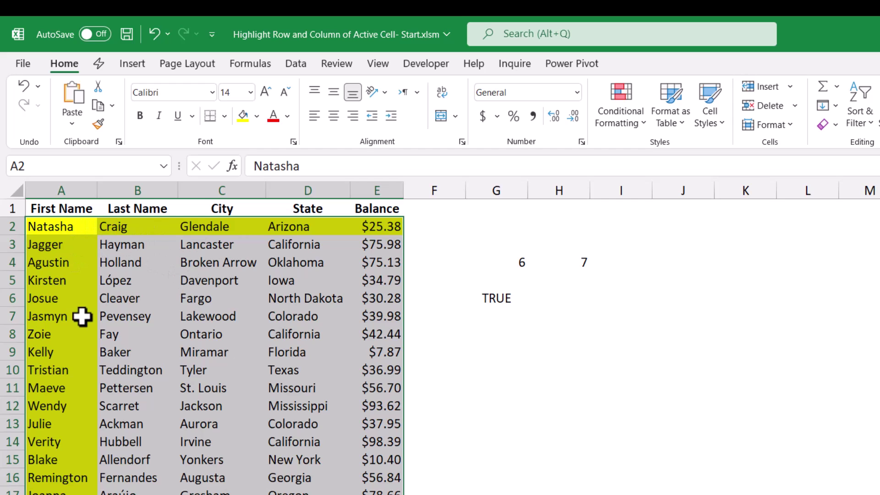
Step: Select C8, then B11, recalculating with F9 each time to move the yellow highlight
{"action": "left_click", "coordinate": [205, 334]}
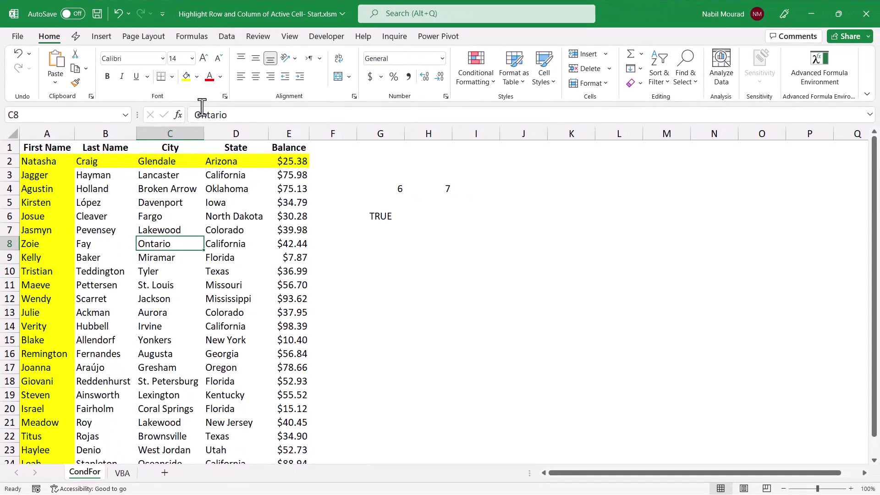
{"action": "left_click", "coordinate": [192, 34]}
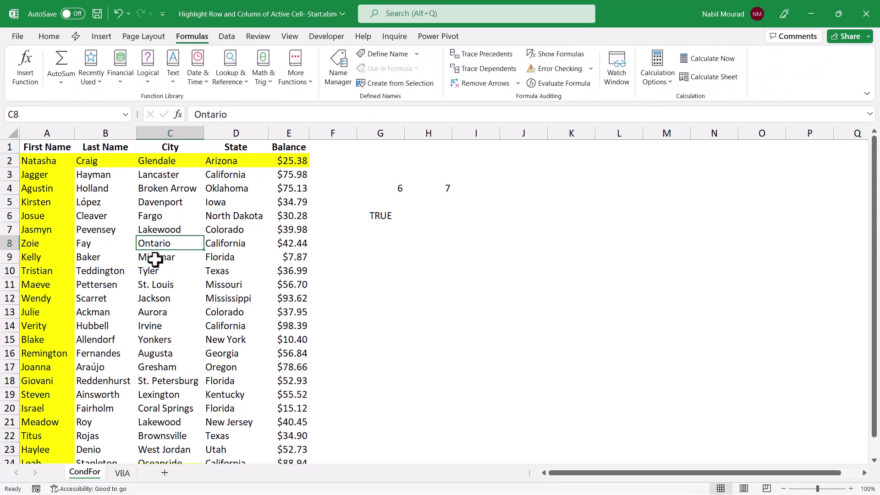
{"action": "key", "text": "F9"}
{"action": "key", "text": "F9"}
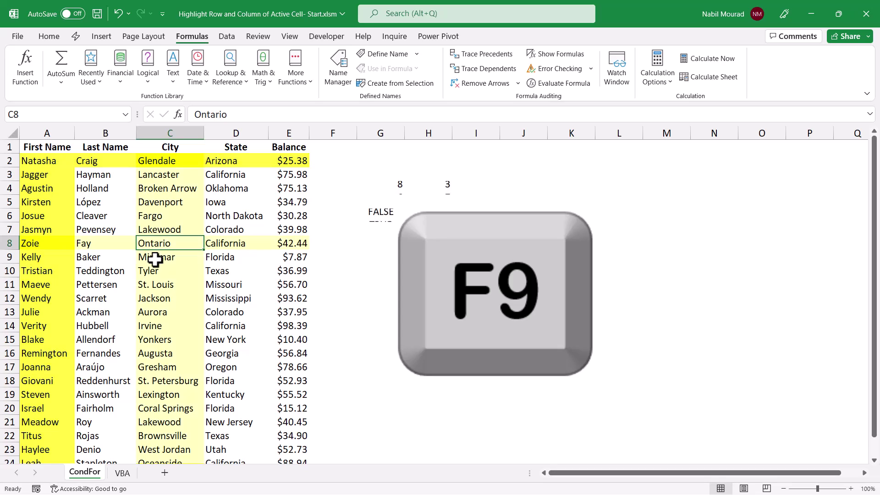
{"action": "left_click", "coordinate": [94, 284]}
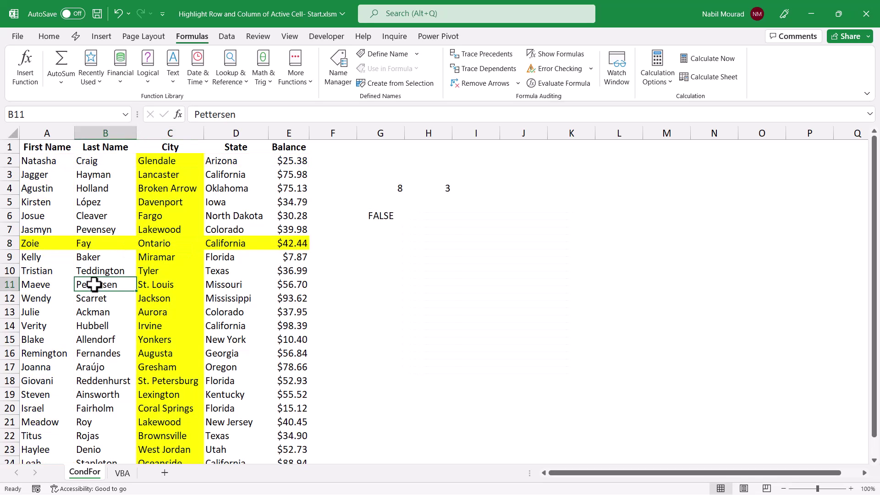
{"action": "key", "text": "F9"}
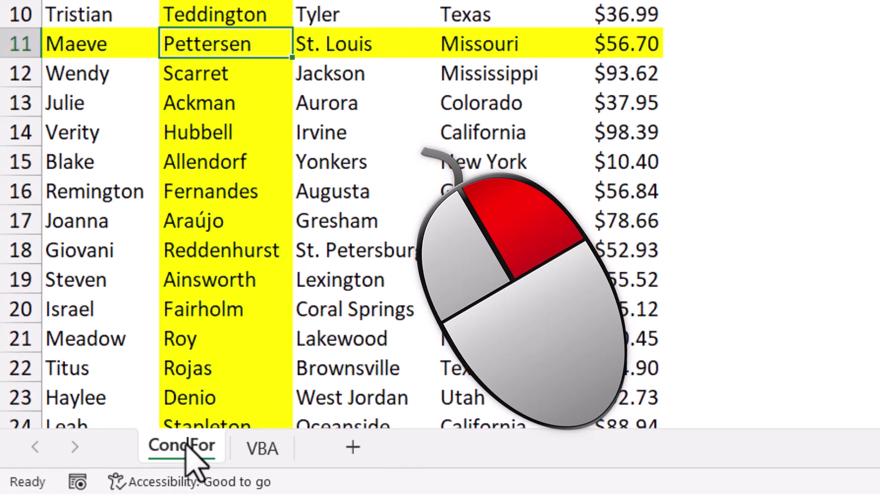
Step: Add Application.Calculate to the CondFor sheet's Worksheet_SelectionChange event and close the VBA editor
{"action": "right_click", "coordinate": [186, 443]}
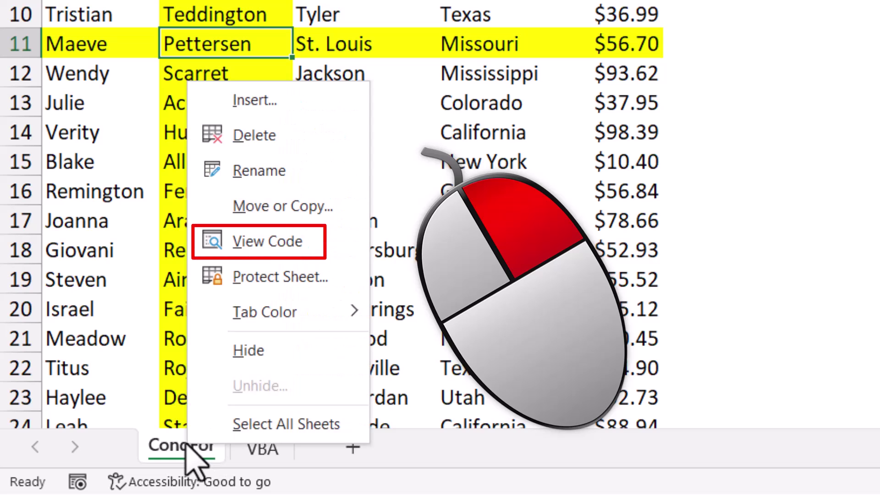
{"action": "left_click", "coordinate": [280, 243]}
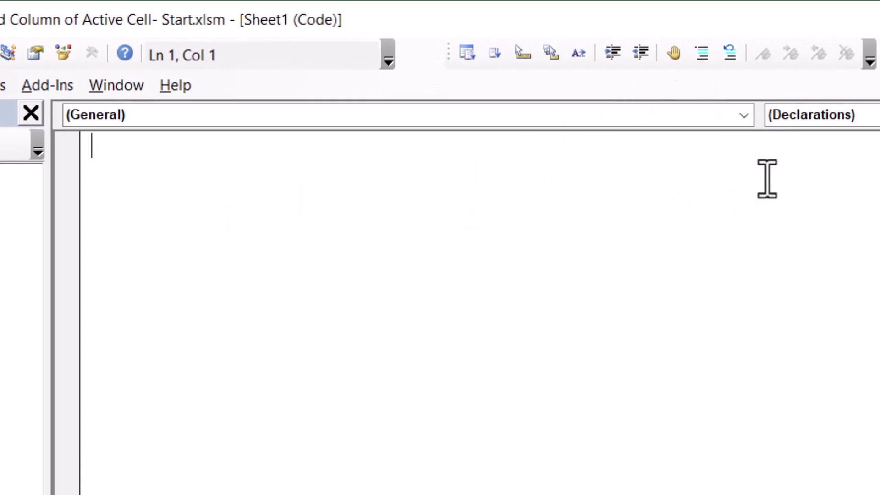
{"action": "left_click", "coordinate": [745, 116]}
{"action": "left_click", "coordinate": [380, 154]}
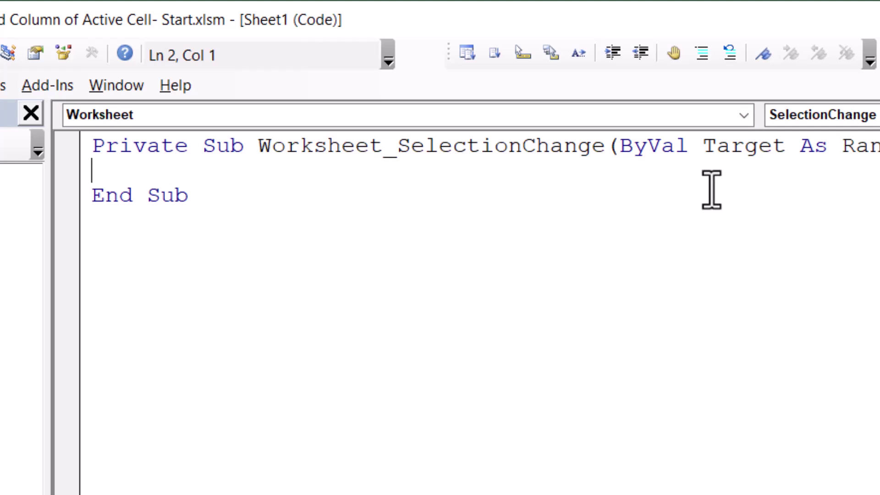
{"action": "type", "text": "Application.Calculate"}
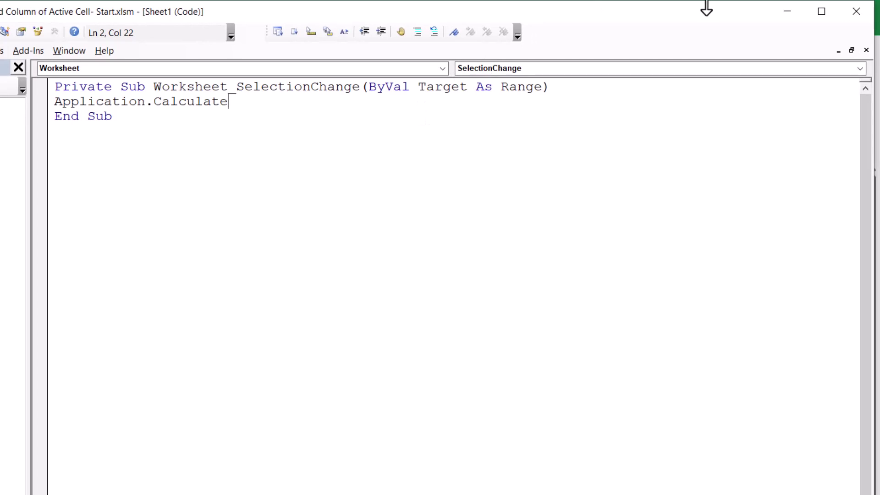
{"action": "left_click", "coordinate": [864, 16]}
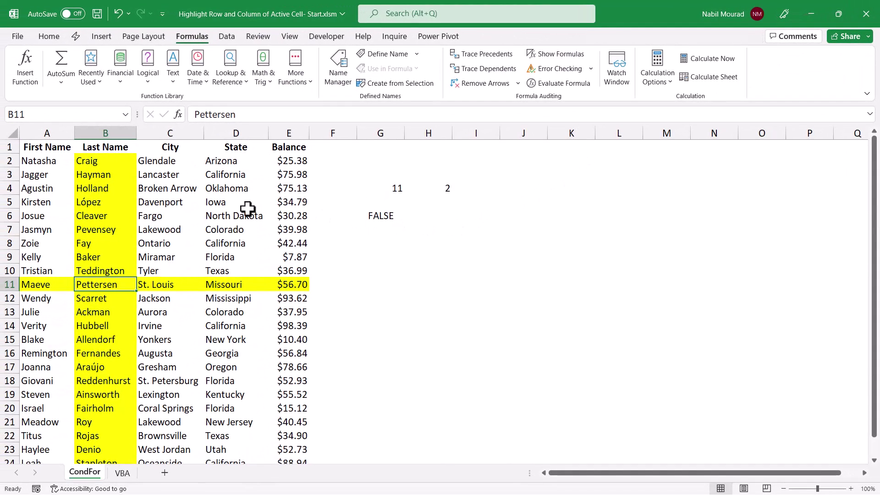
Step: Select C8, A11, C14, G13, C28 and G6 to confirm the highlight follows automatically
{"action": "left_click", "coordinate": [168, 244]}
{"action": "left_click", "coordinate": [42, 284]}
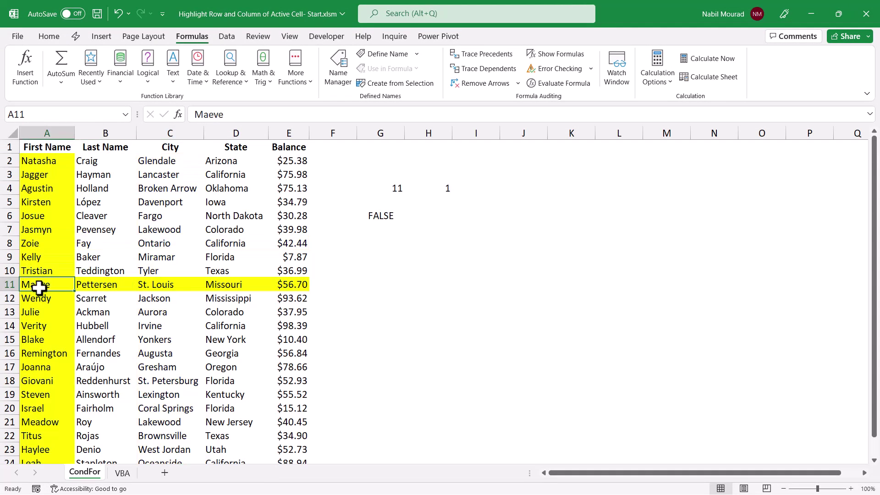
{"action": "left_click", "coordinate": [149, 327]}
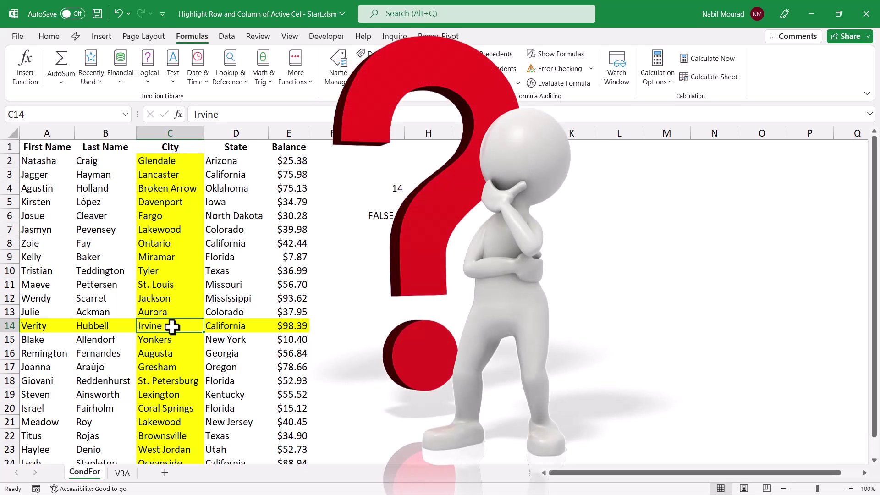
{"action": "left_click", "coordinate": [401, 317]}
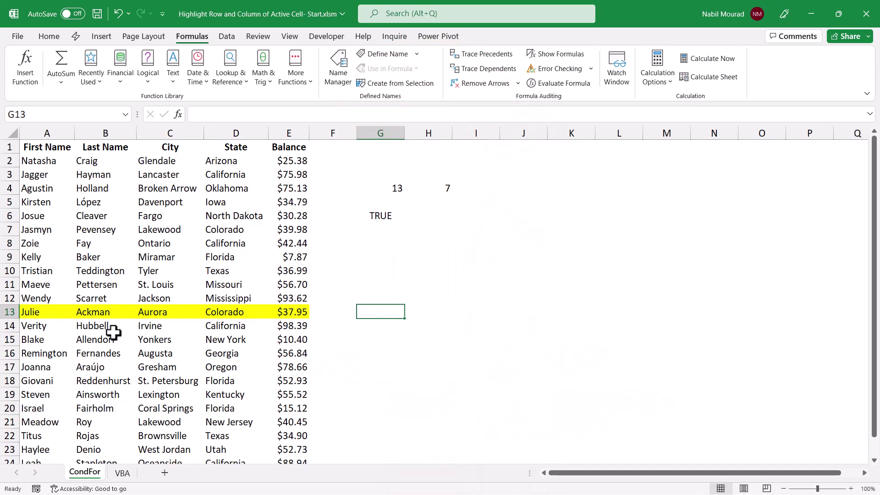
{"action": "scroll", "coordinate": [113, 332], "scroll_direction": "down", "scroll_amount": 3}
{"action": "left_click", "coordinate": [140, 399]}
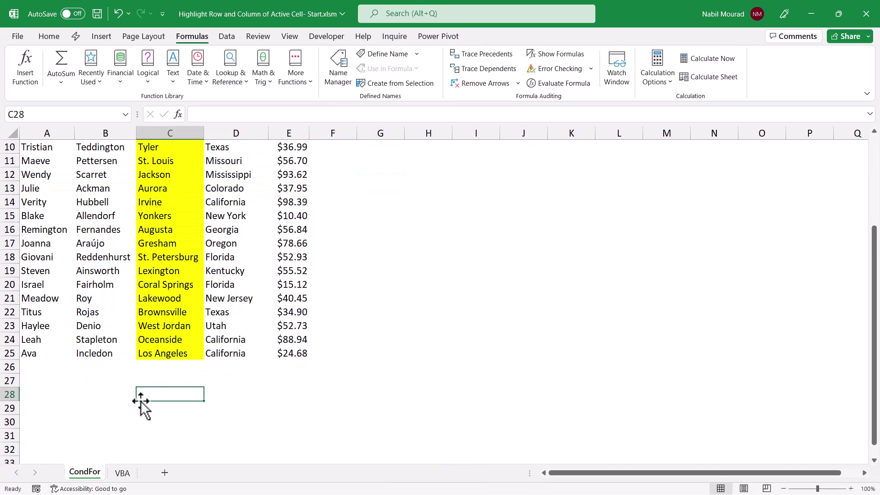
{"action": "scroll", "coordinate": [234, 404], "scroll_direction": "up", "scroll_amount": 3}
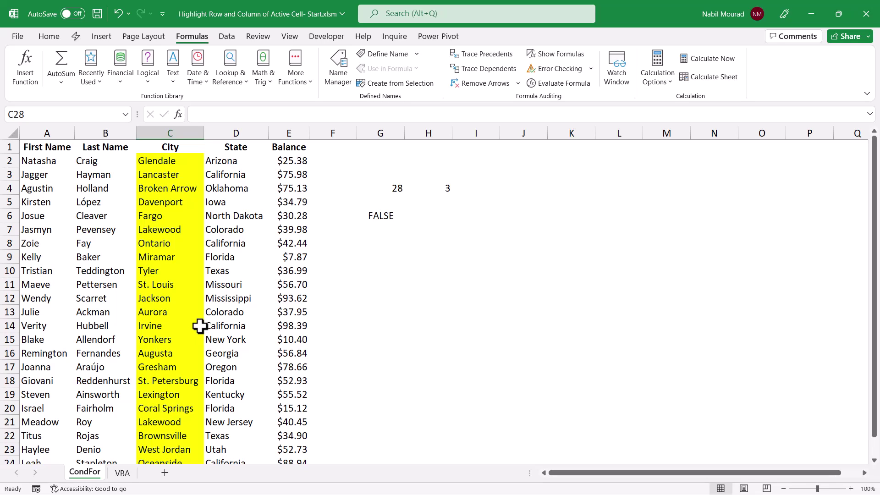
{"action": "left_click", "coordinate": [377, 218]}
{"action": "key", "text": "F2"}
{"action": "key", "text": "Return"}
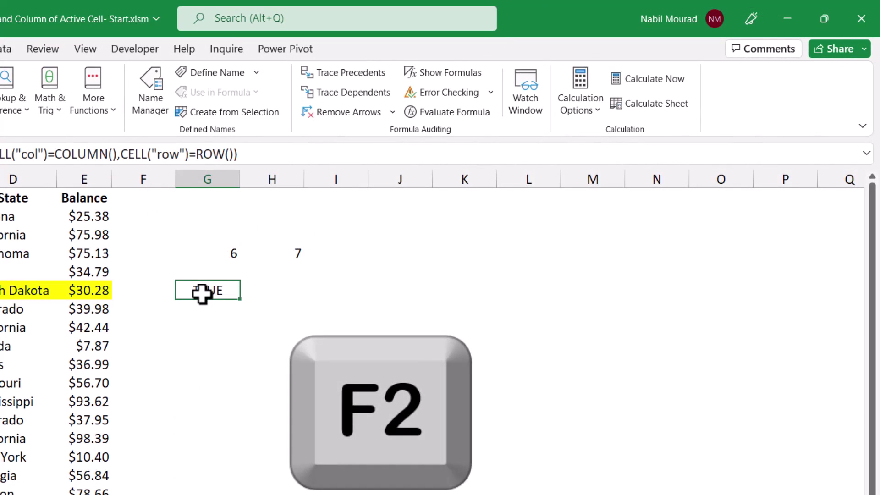
Step: Wrap G6's OR formula in AND with CELL("row")<26 and CELL("col")<6
{"action": "key", "text": "F2"}
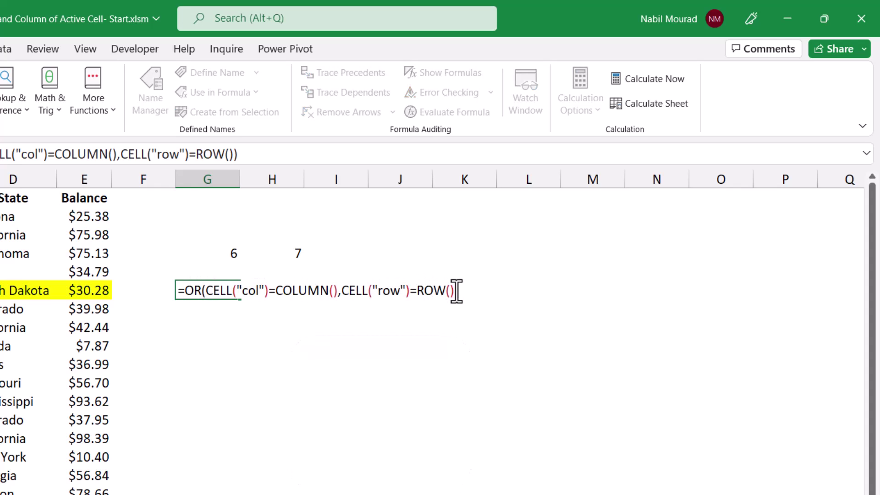
{"action": "left_click", "coordinate": [186, 290]}
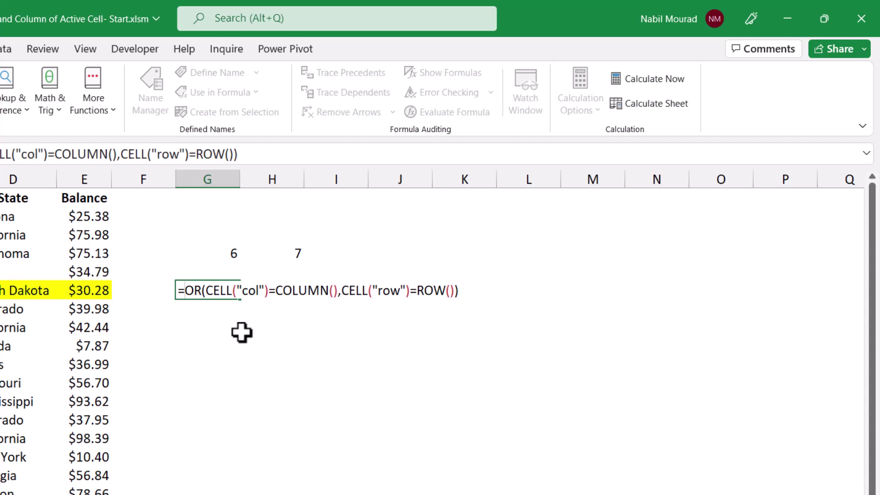
{"action": "type", "text": "An"}
{"action": "key", "text": "Tab"}
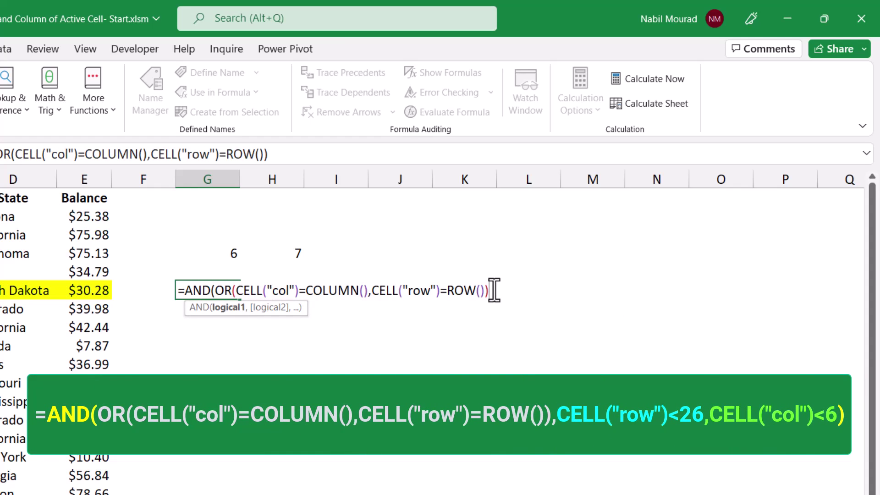
{"action": "type", "text": ","}
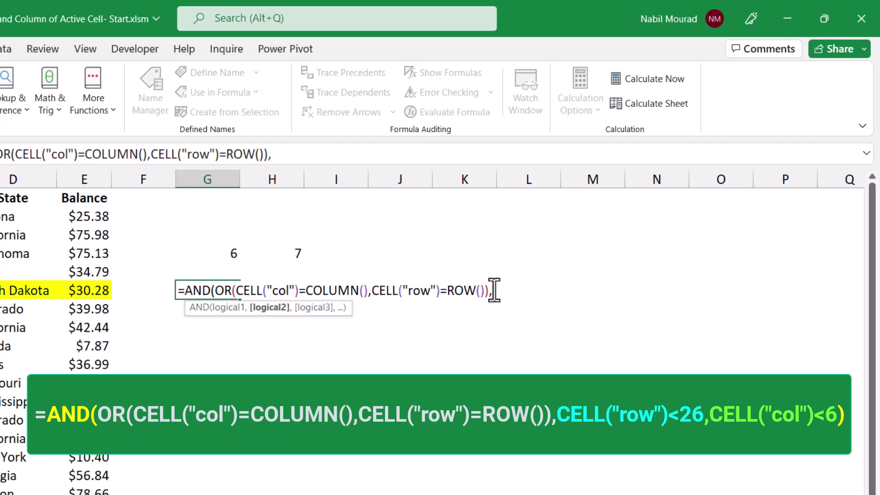
{"action": "type", "text": "cel"}
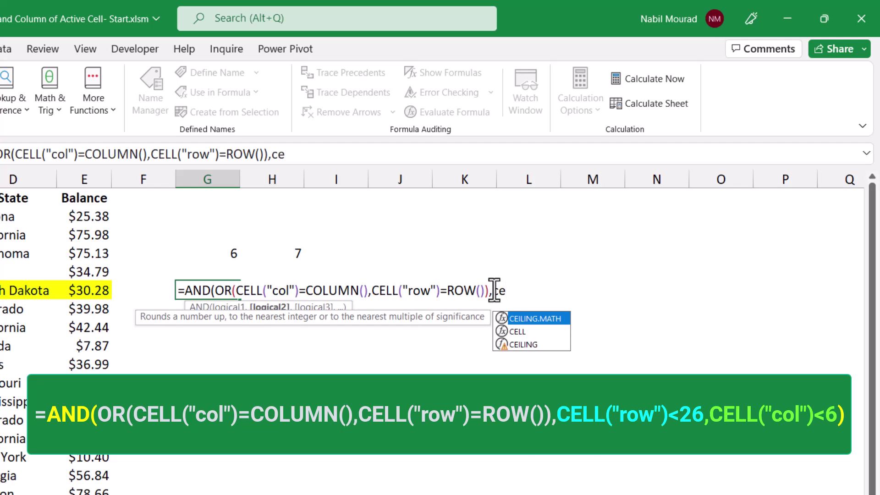
{"action": "key", "text": "Tab"}
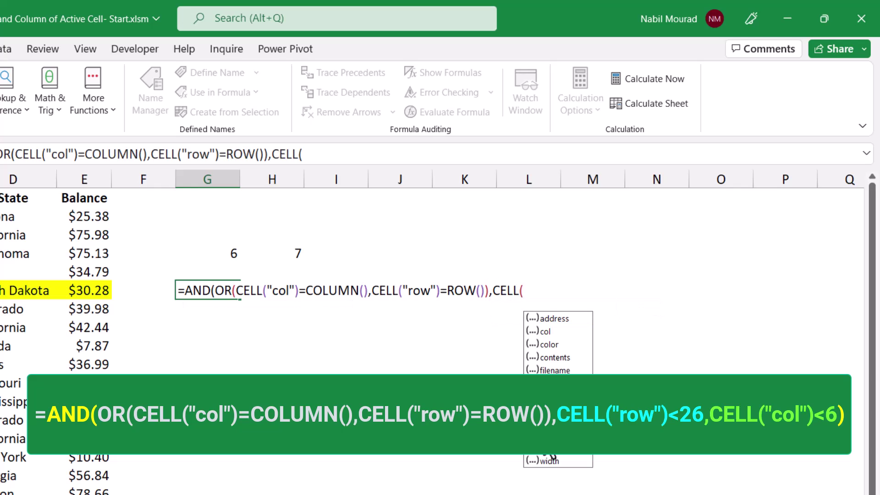
{"action": "type", "text": "\"row\")<26,"}
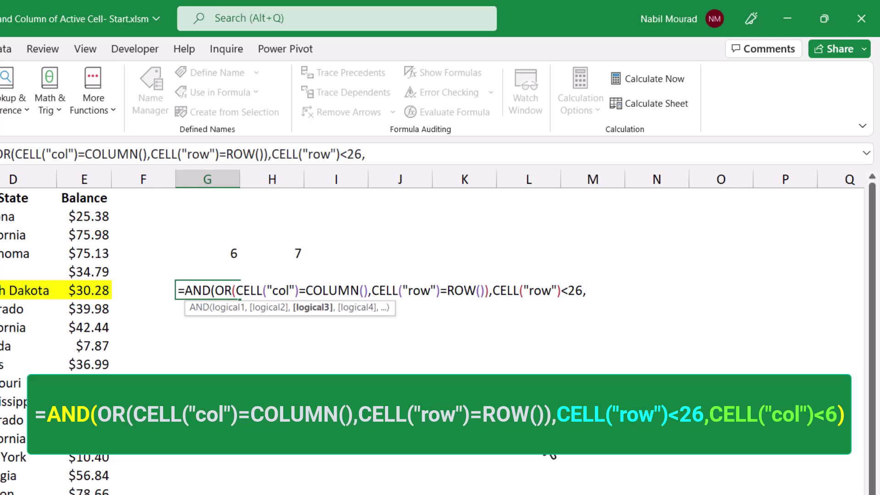
{"action": "type", "text": "CELL(\"col\")<"}
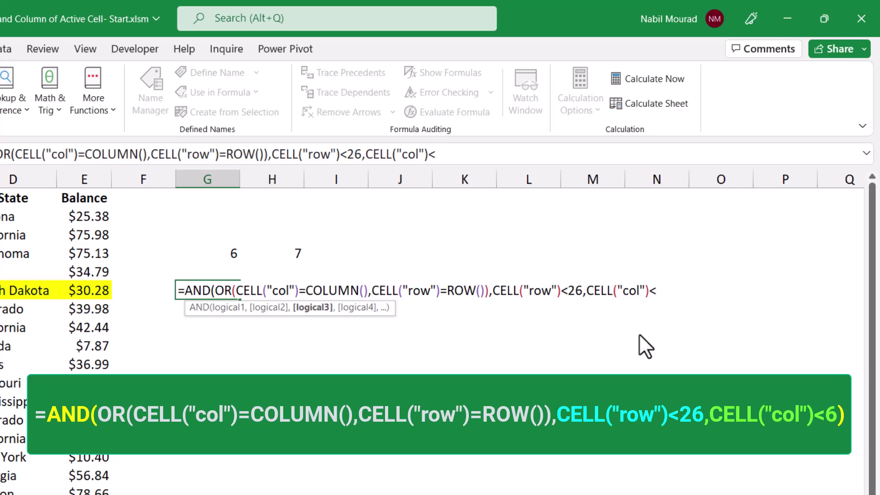
{"action": "type", "text": "6)"}
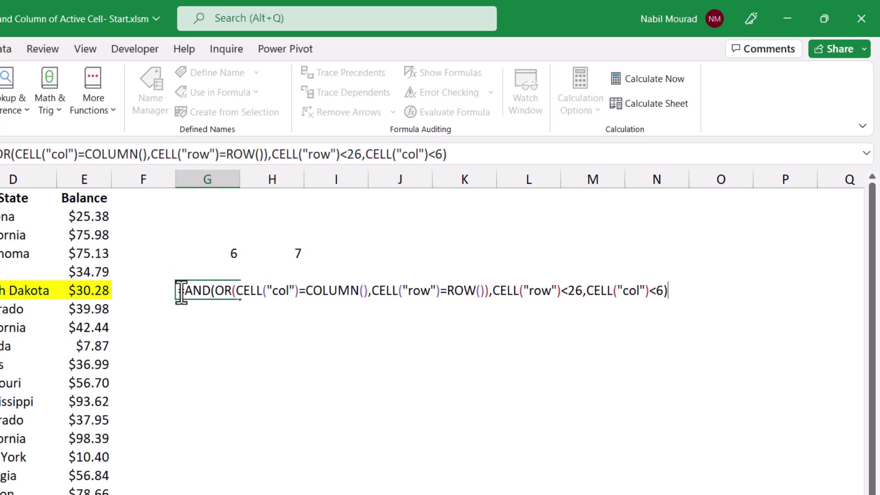
Step: Copy the AND formula text from G6 and select the helper cells G4:I6
{"action": "left_click_drag", "start_coordinate": [184, 294], "coordinate": [683, 298]}
{"action": "key", "text": "ctrl+c"}
{"action": "key", "text": "Escape"}
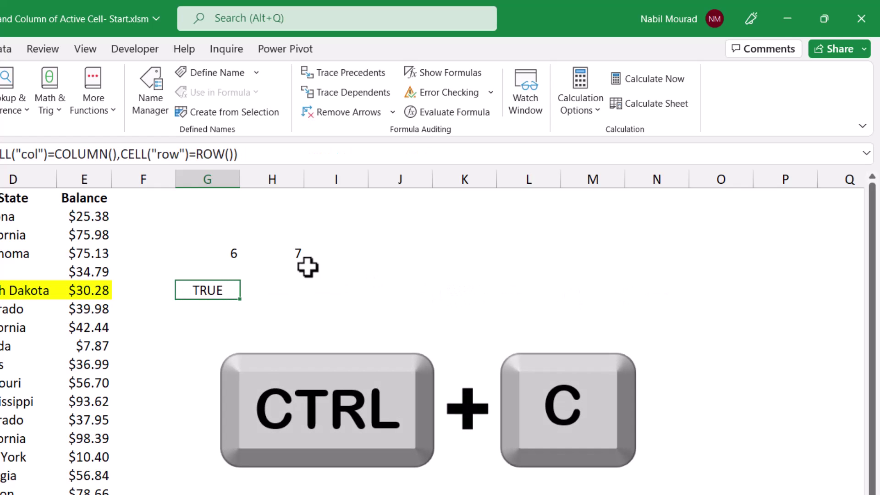
{"action": "left_click_drag", "start_coordinate": [212, 253], "coordinate": [316, 278]}
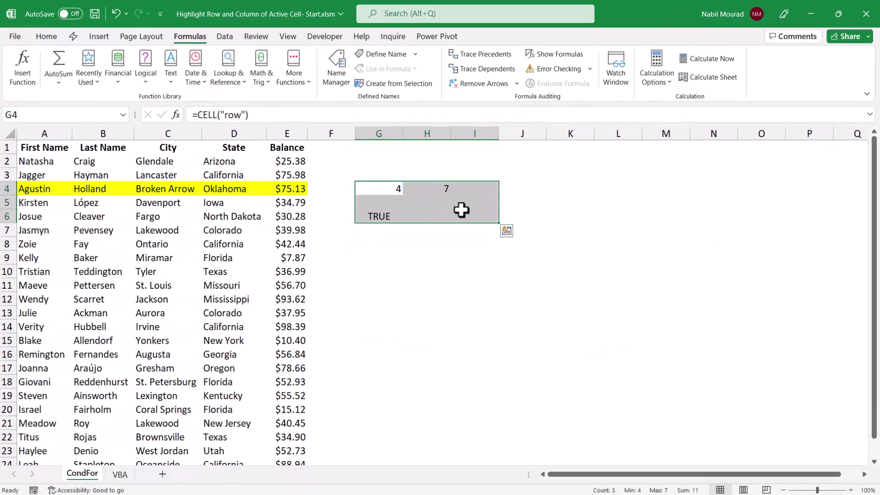
Step: Clear the helper cells G4:I6 and select the data list A2:E25
{"action": "key", "text": "Delete"}
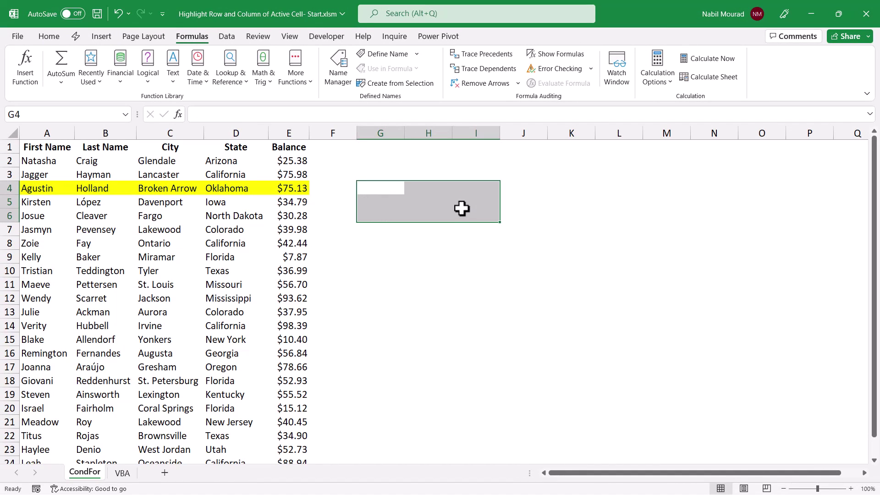
{"action": "left_click", "coordinate": [215, 229]}
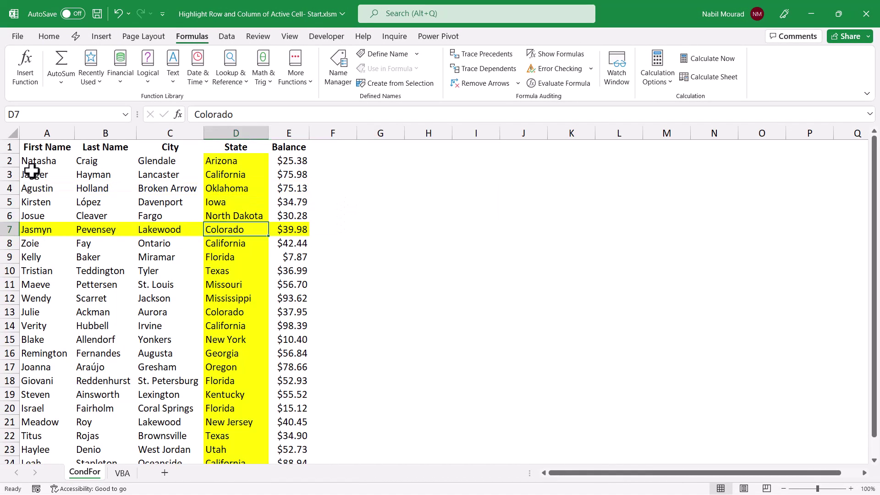
{"action": "left_click_drag", "start_coordinate": [38, 161], "coordinate": [296, 436]}
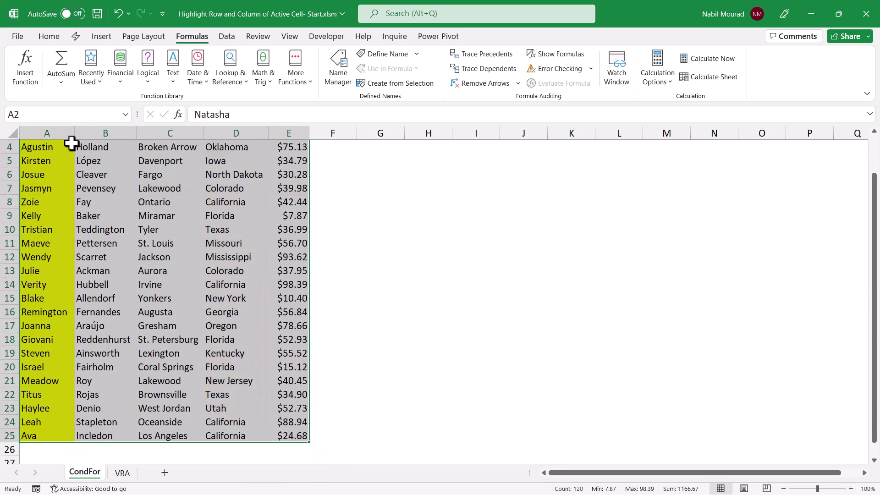
Step: Replace the highlight rule's formula with the copied AND version and test it on B7
{"action": "left_click", "coordinate": [43, 36]}
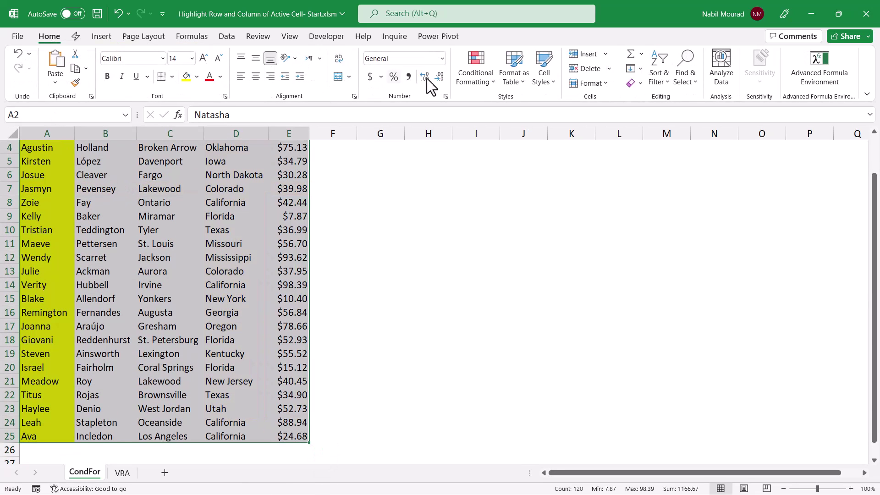
{"action": "left_click", "coordinate": [478, 78]}
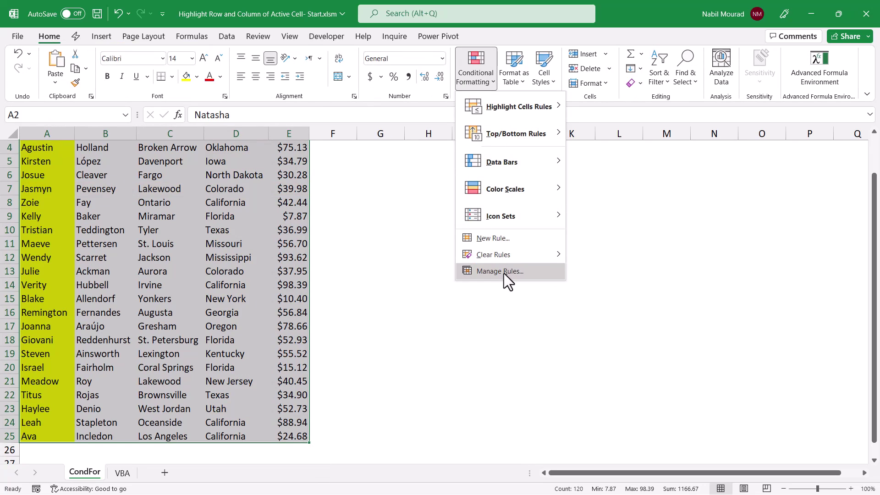
{"action": "left_click", "coordinate": [504, 271]}
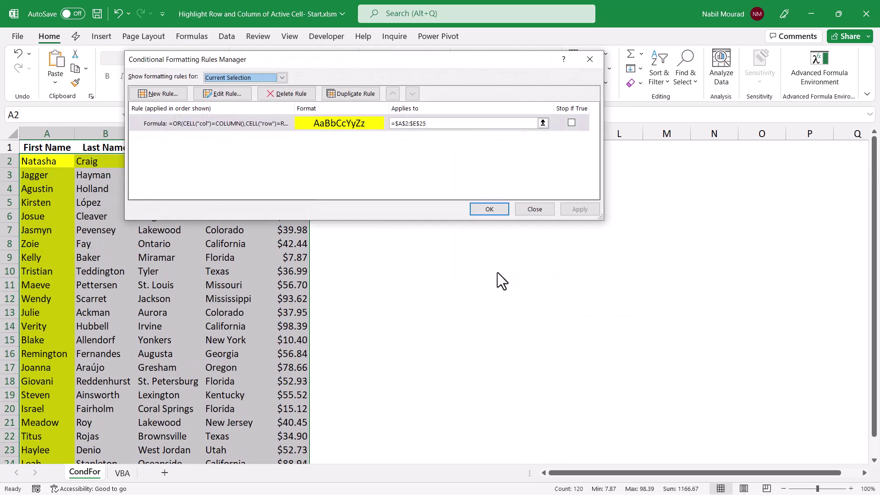
{"action": "left_click", "coordinate": [202, 123]}
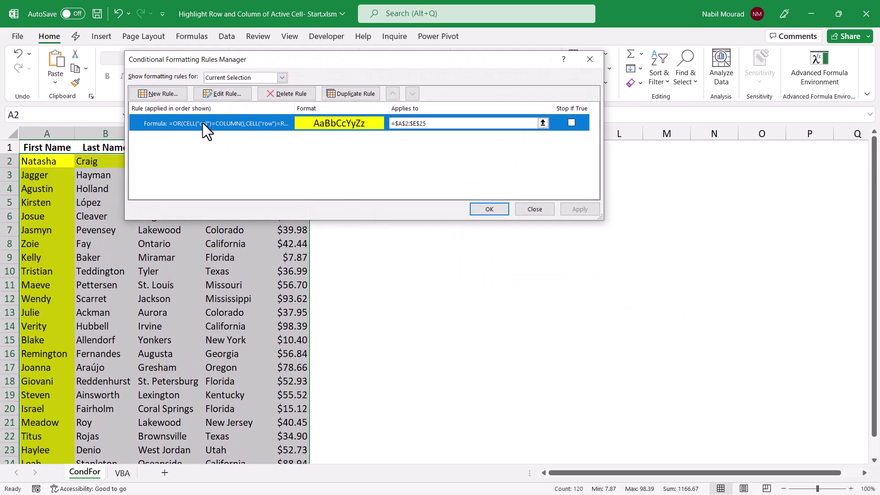
{"action": "left_click", "coordinate": [227, 93]}
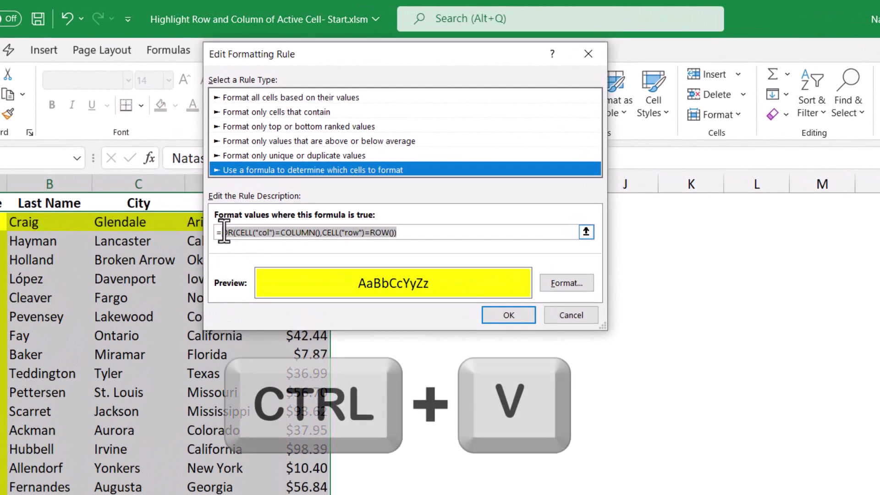
{"action": "left_click", "coordinate": [224, 221]}
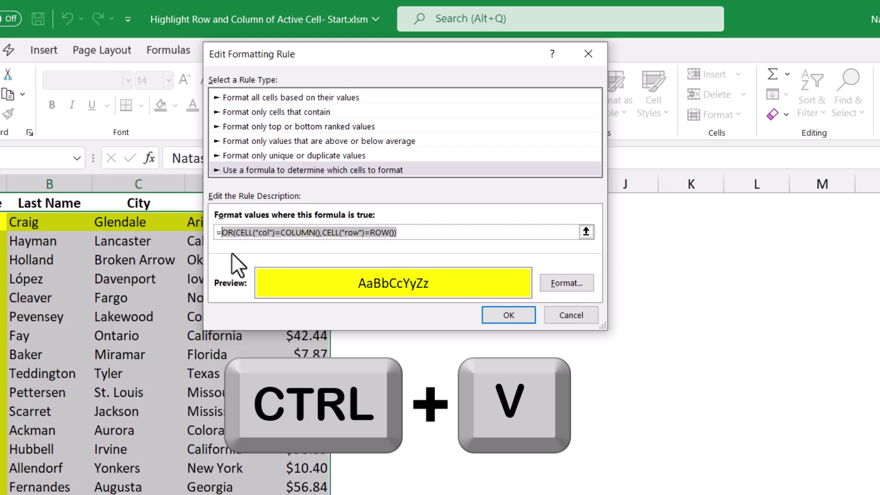
{"action": "key", "text": "ctrl+a"}
{"action": "key", "text": "ctrl+v"}
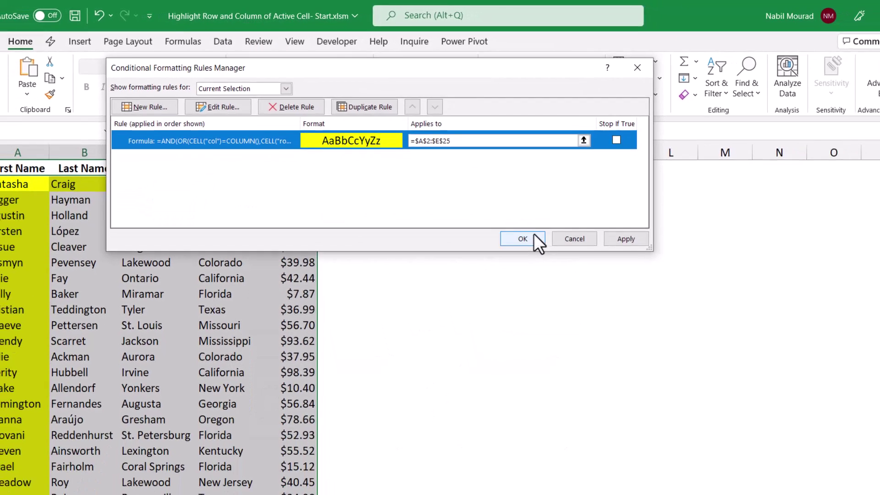
{"action": "left_click", "coordinate": [578, 288]}
{"action": "left_click", "coordinate": [131, 233]}
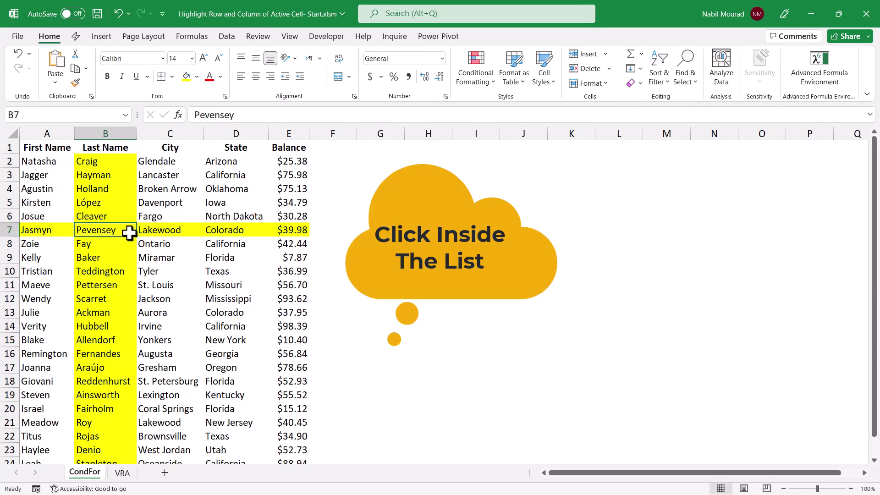
Step: Select C12, A17 and C6 to see the yellow highlight follow, then G8 to see it disappear
{"action": "left_click", "coordinate": [195, 301]}
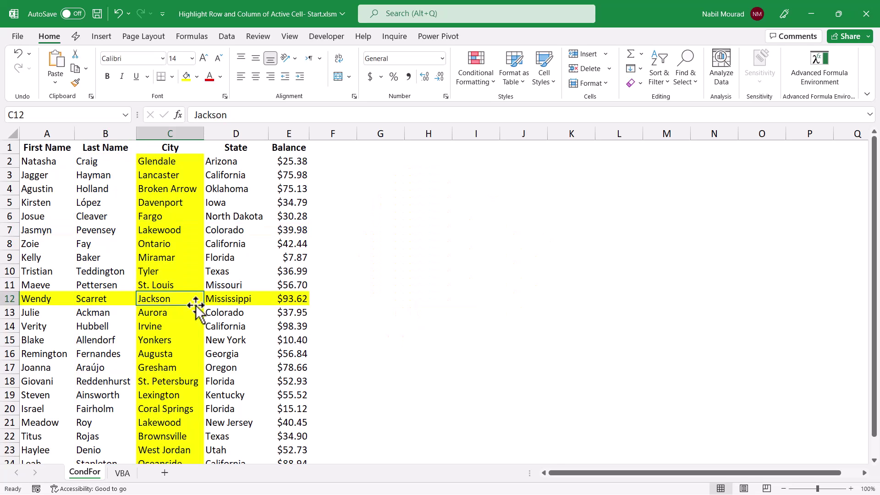
{"action": "left_click", "coordinate": [55, 368]}
{"action": "left_click", "coordinate": [168, 220]}
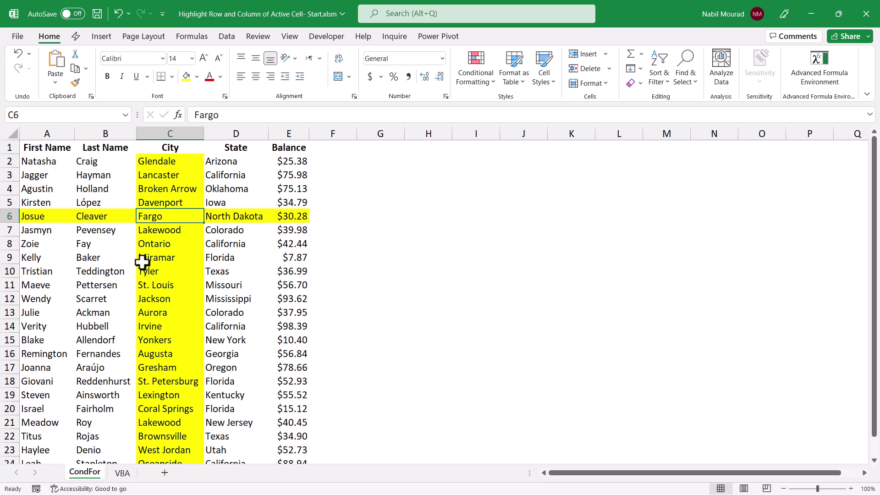
{"action": "left_click", "coordinate": [378, 246]}
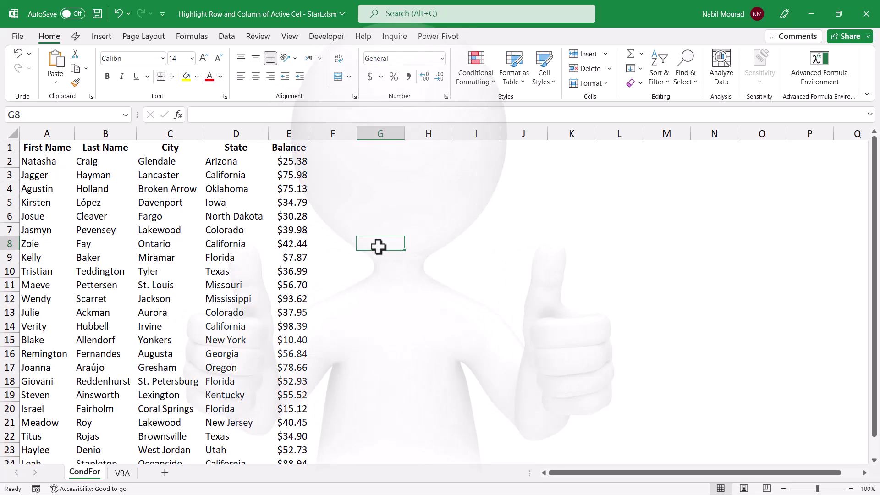
{"action": "scroll", "coordinate": [378, 246], "scroll_direction": "down", "scroll_amount": 1}
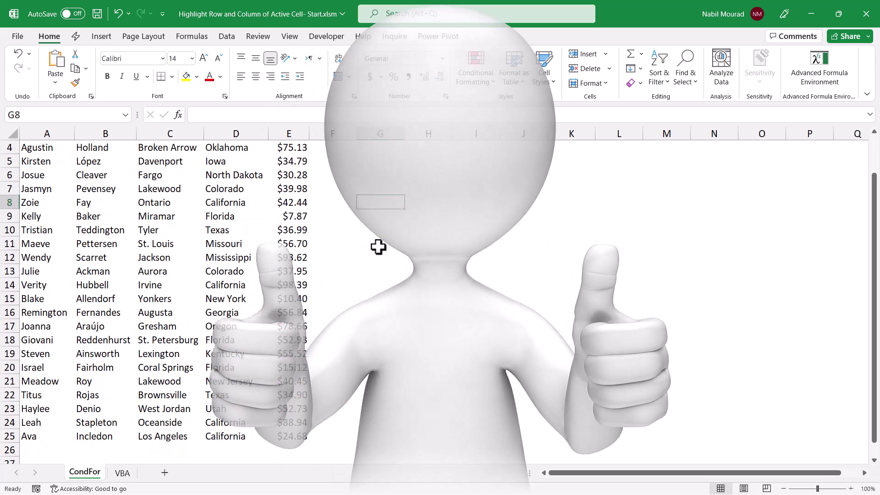
{"action": "scroll", "coordinate": [378, 247], "scroll_direction": "up", "scroll_amount": 1}
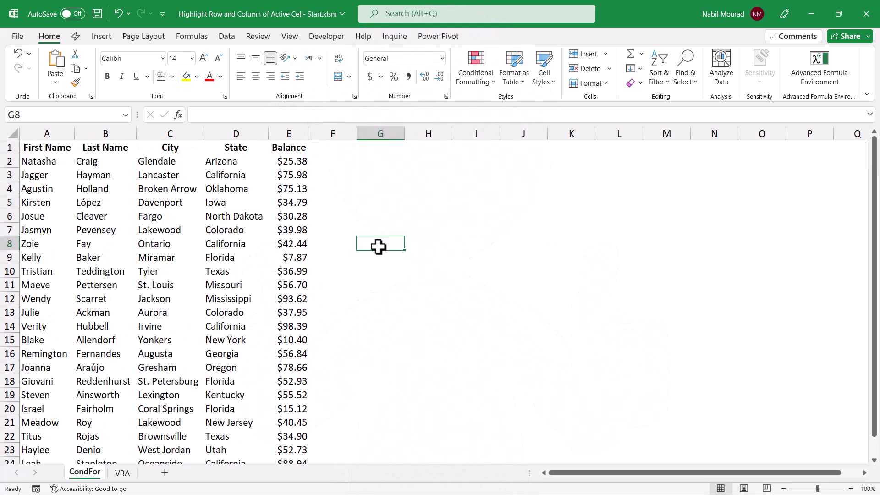